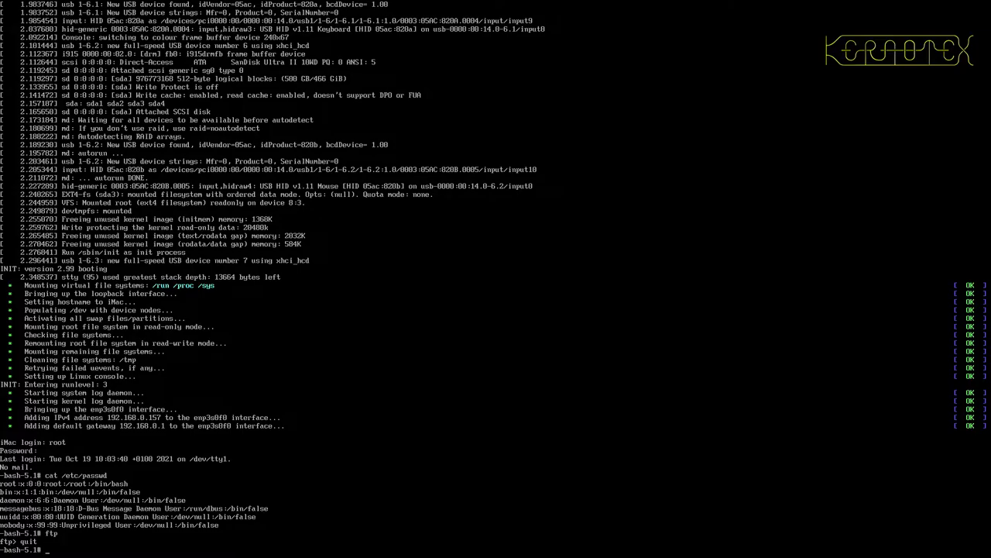
Try to mount /boot
type("ount /boot/gr")
key("BackSpace")
key("BackSpace")
key("BackSpace")
key("Return")
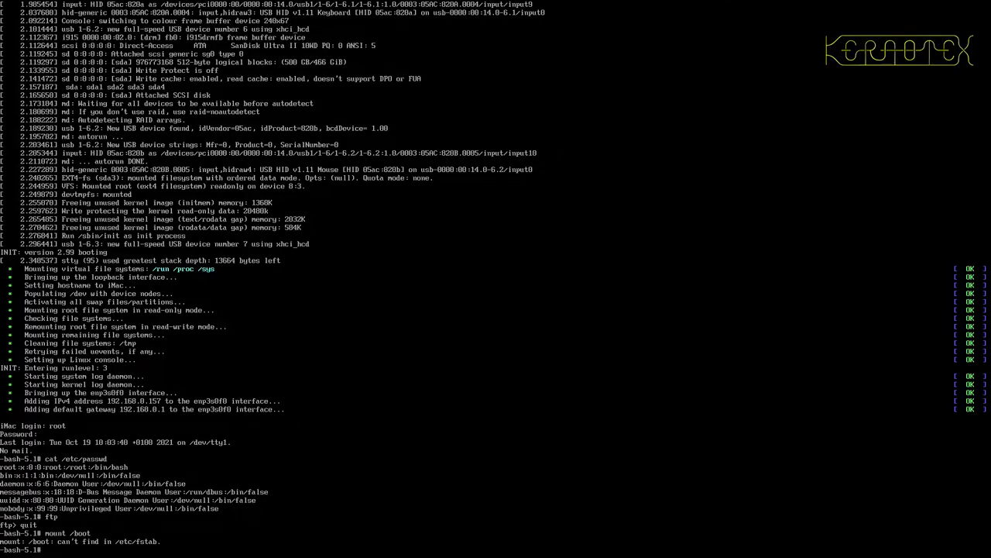
List the contents of /boot with ls -l, correcting the mistyped command
type("ls -l /boot")
key("Return")
key("Up")
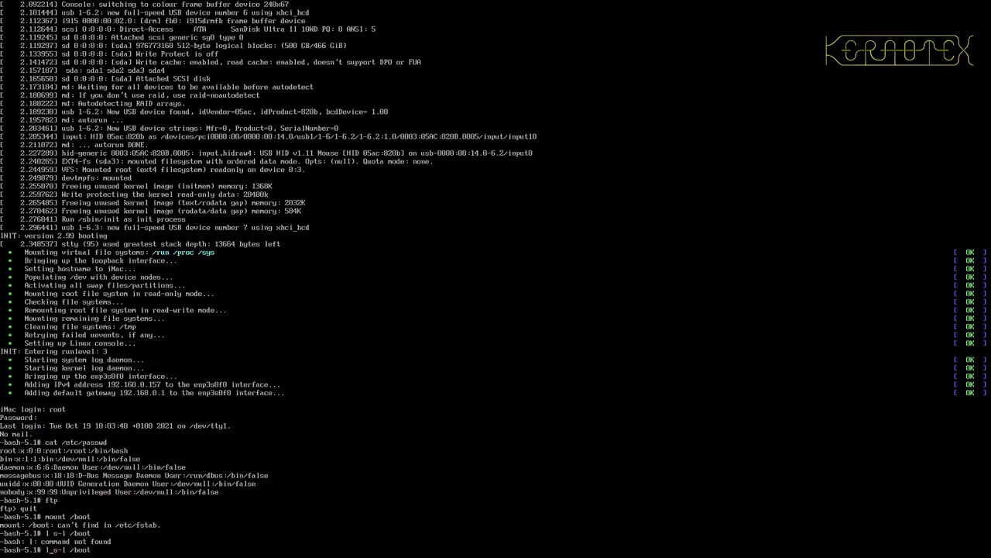
key("Delete")
key("Right")
key("Return")
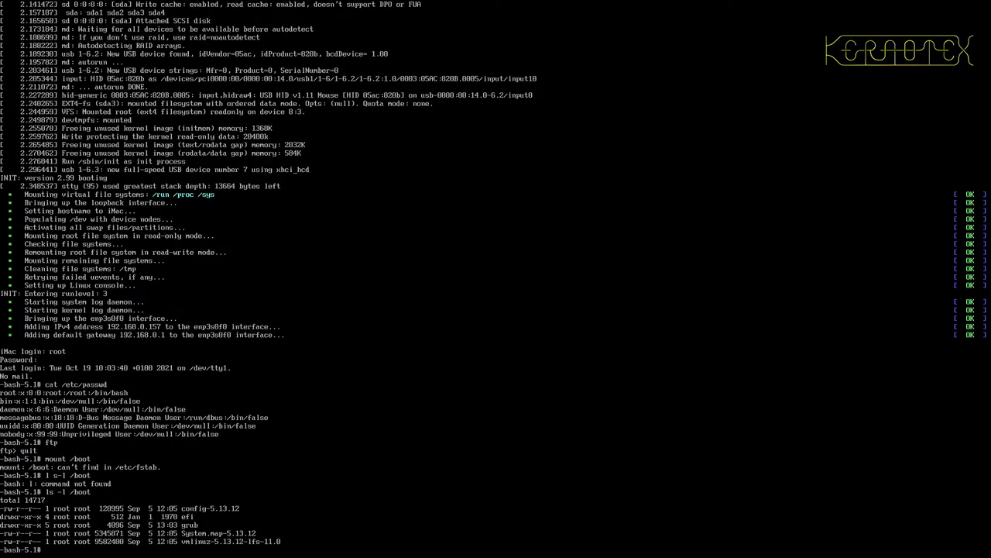
Print /boot/grub/grub.cfg, showing vmlinuz-5.13.12-lfs-11.0 booting with root=/dev/sda3
type("cat /bo")
key("Tab")
type("gr")
key("Tab")
type("ghr")
type("rub")
type(".cfg")
key("Return")
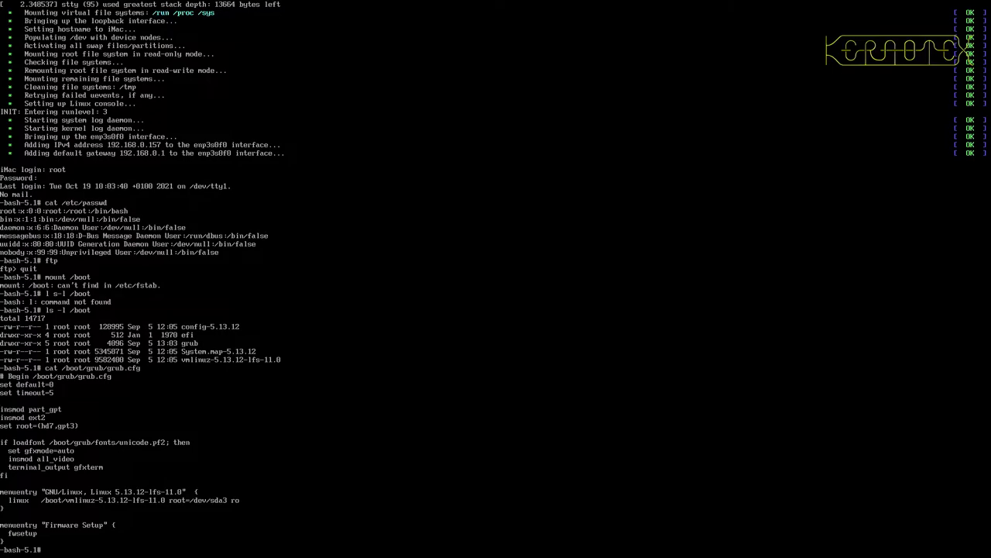
Reboot the machine with Ctrl+Alt+Delete to start the EndeavourOS live session
key("ctrl+alt+Delete")
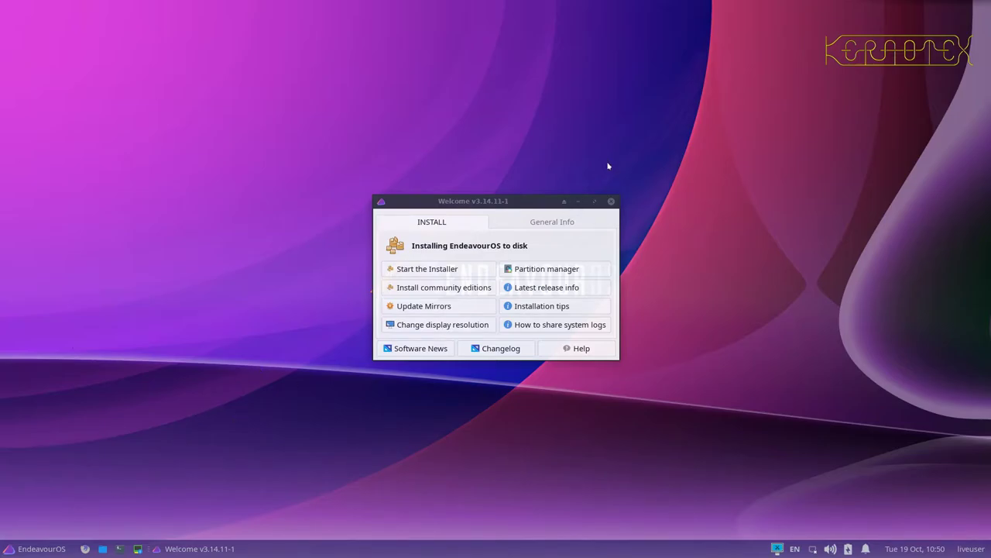
Close the Welcome window and launch GParted from the application menu
left_click(611, 201)
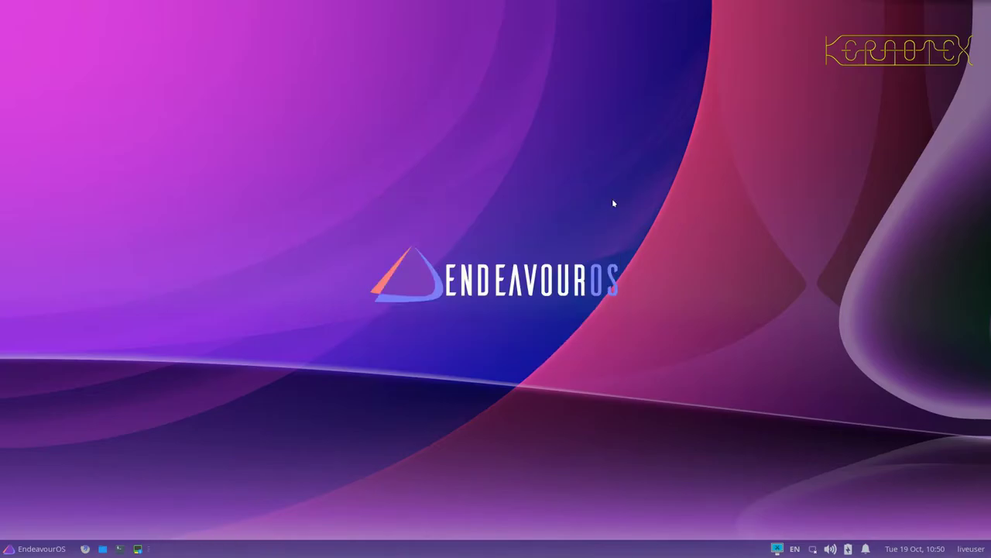
left_click(49, 552)
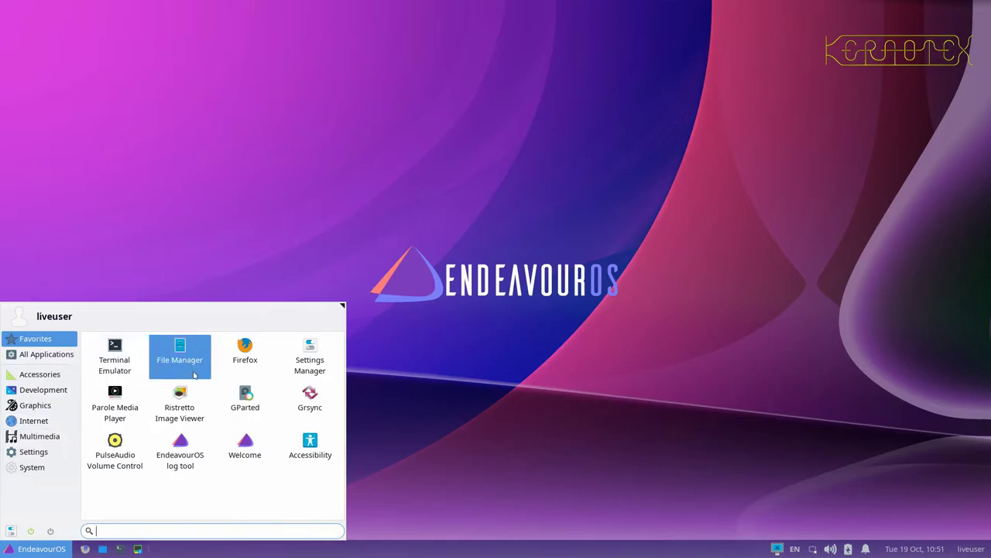
left_click(231, 395)
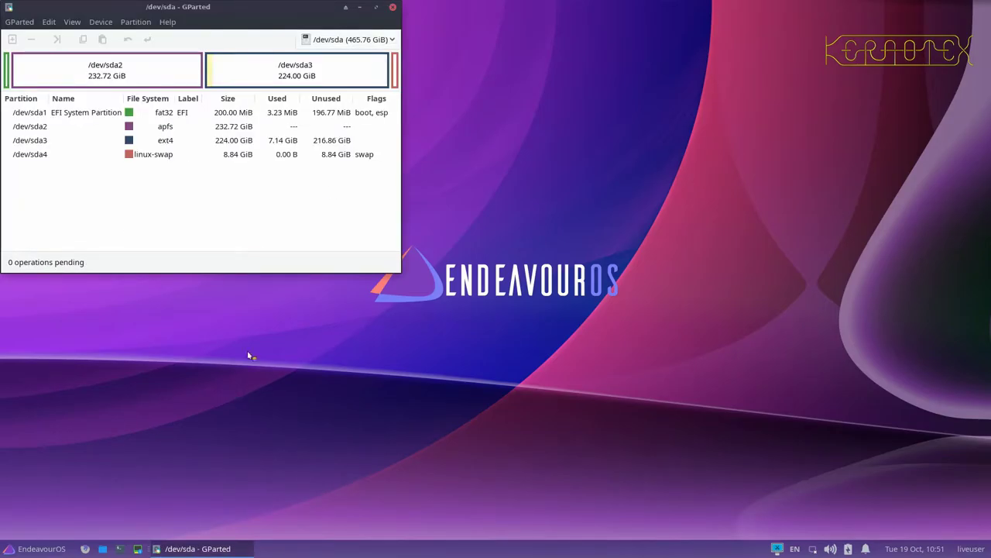
Maximize GParted and select sda1, sda2, sda3 and sda4 in turn to inspect them
left_click(376, 7)
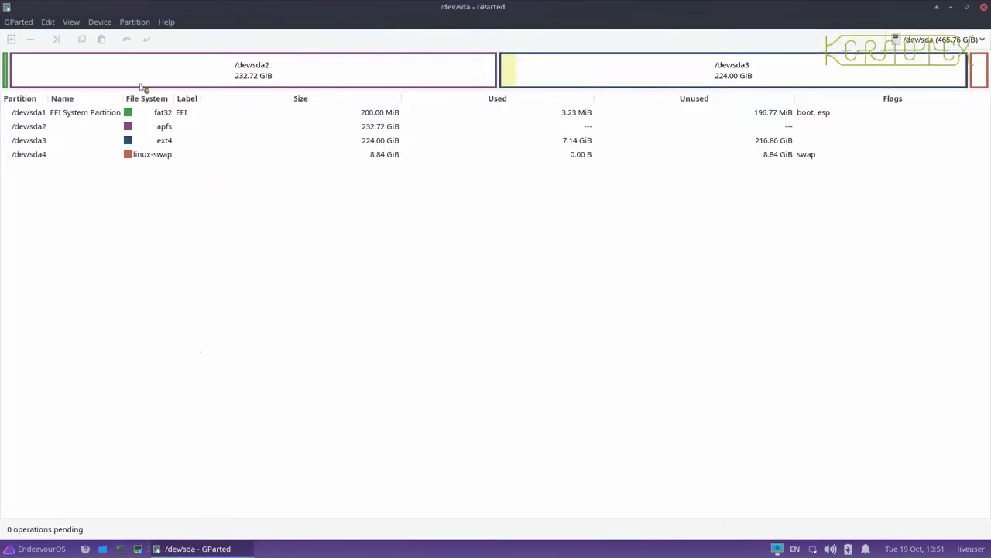
left_click(132, 114)
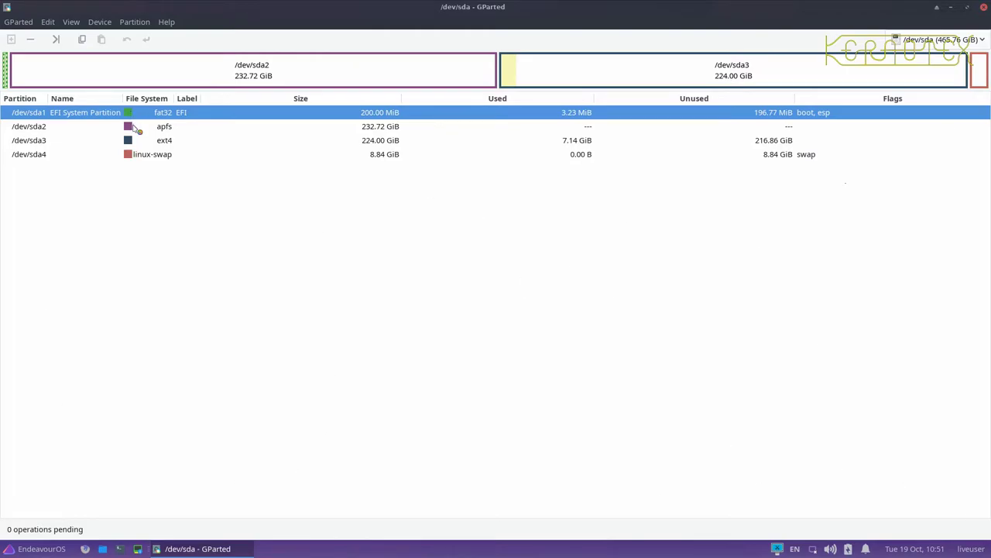
left_click(135, 128)
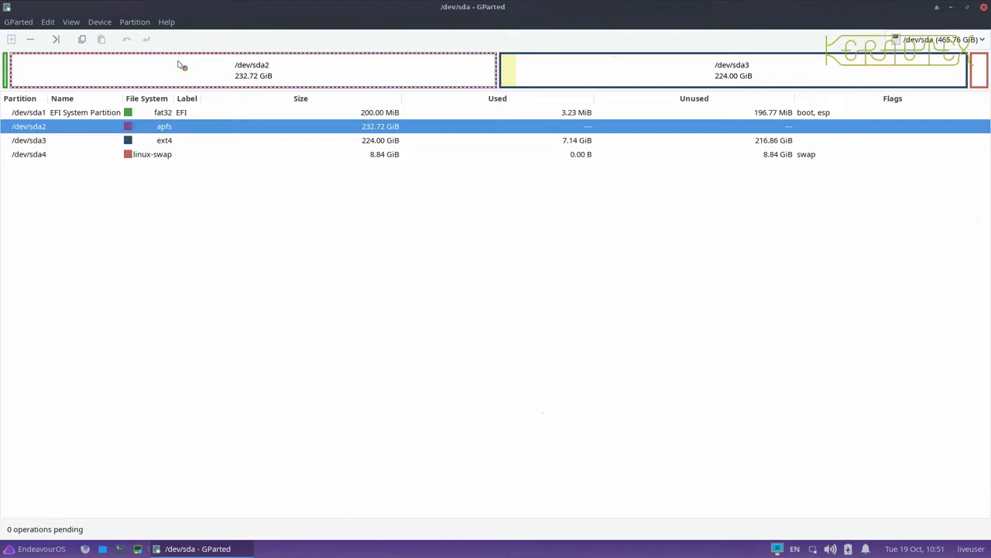
left_click(150, 143)
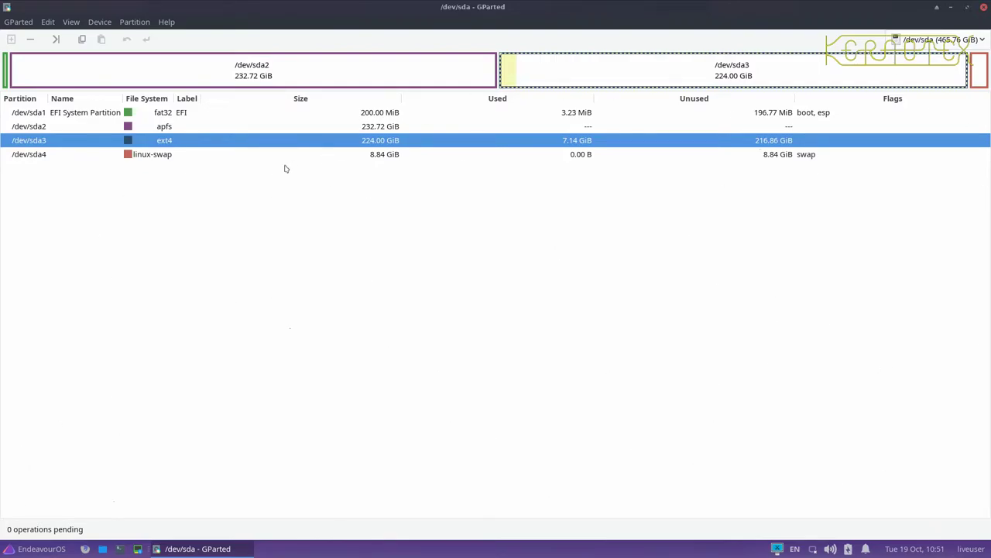
left_click(215, 160)
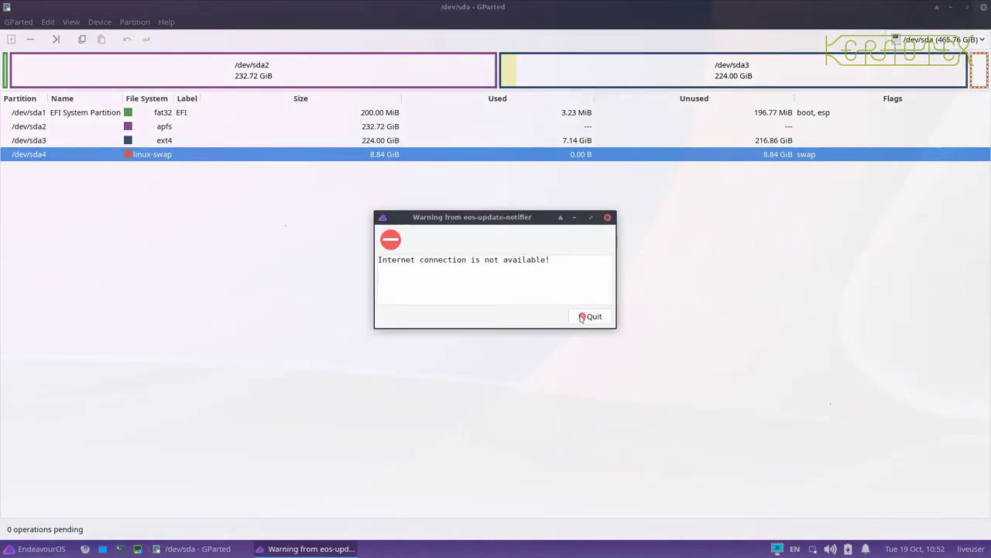
Quit the 'Internet connection is not available!' warning from eos-update-notifier
left_click(589, 316)
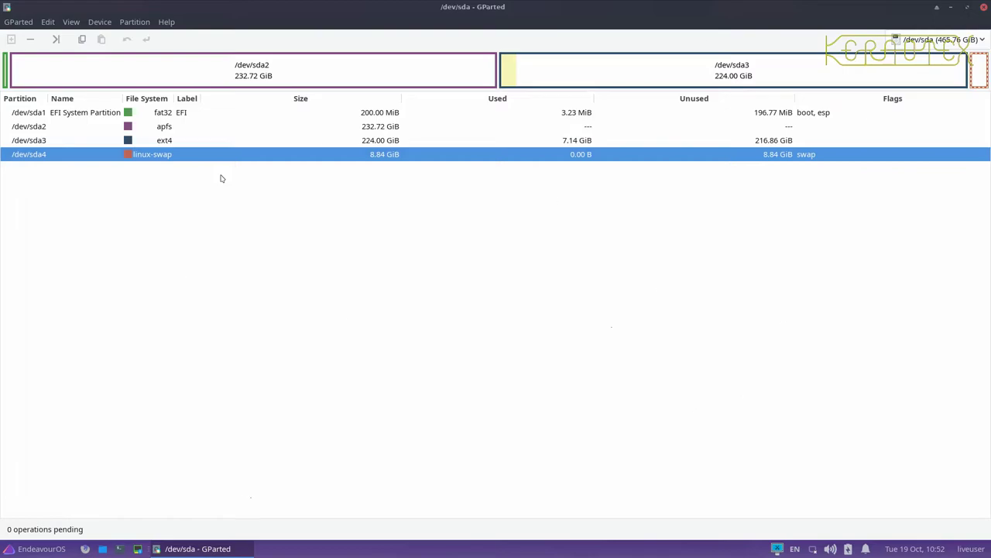
Queue deletion of the apfs partition /dev/sda2 from its context menu
right_click(220, 128)
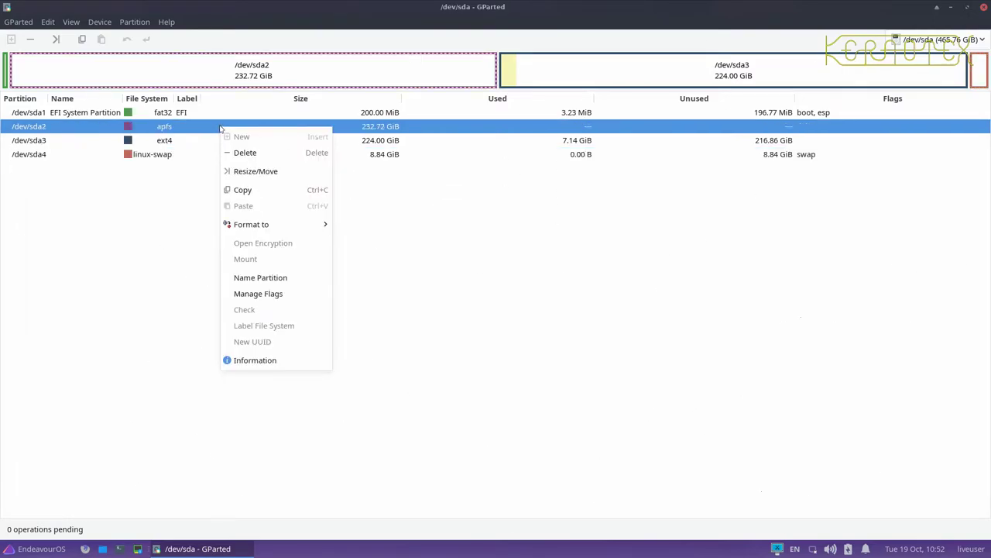
left_click(248, 59)
right_click(240, 68)
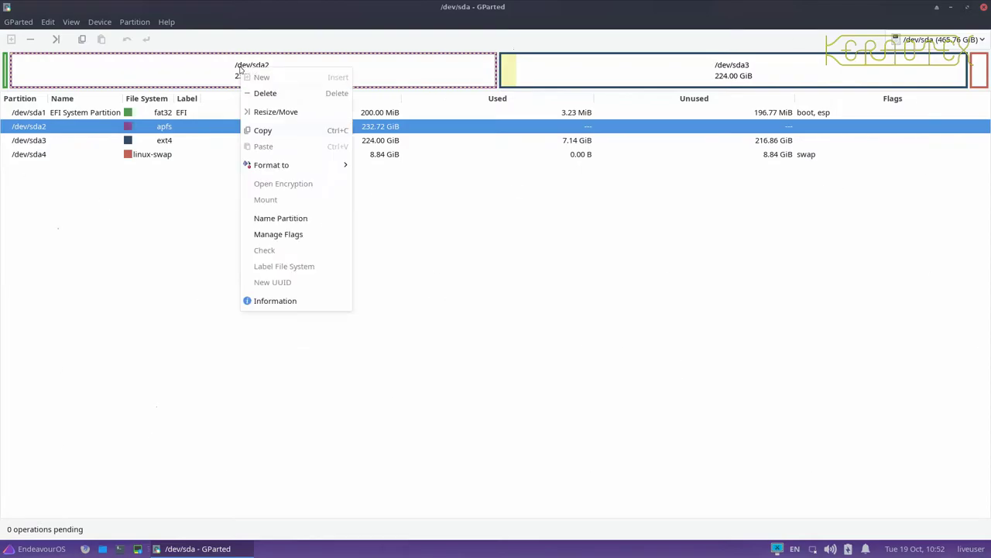
left_click(274, 93)
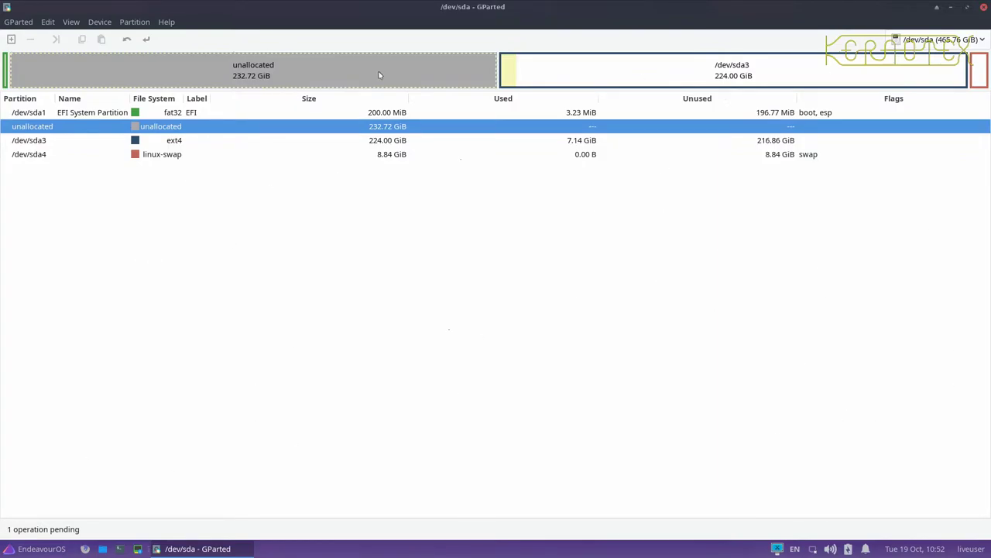
right_click(557, 65)
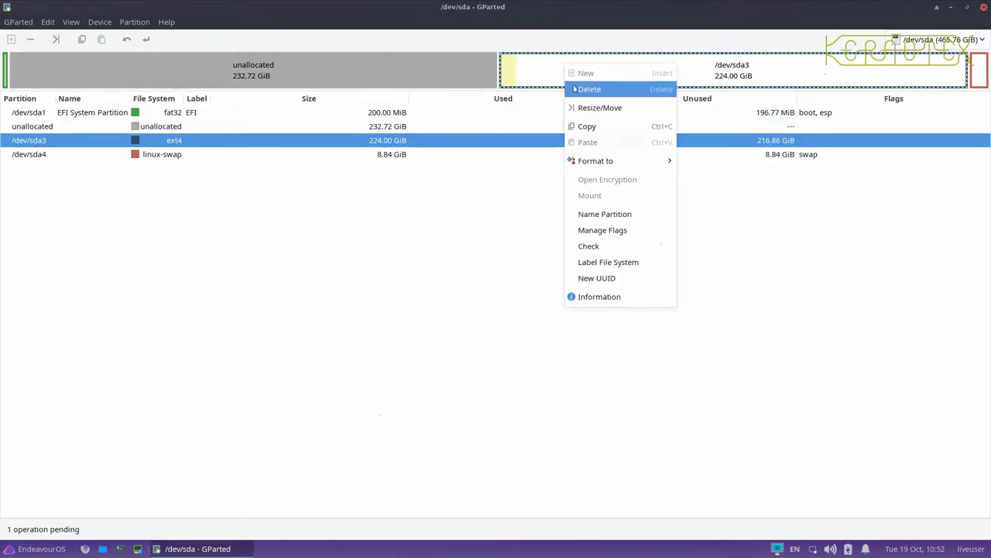
left_click(574, 109)
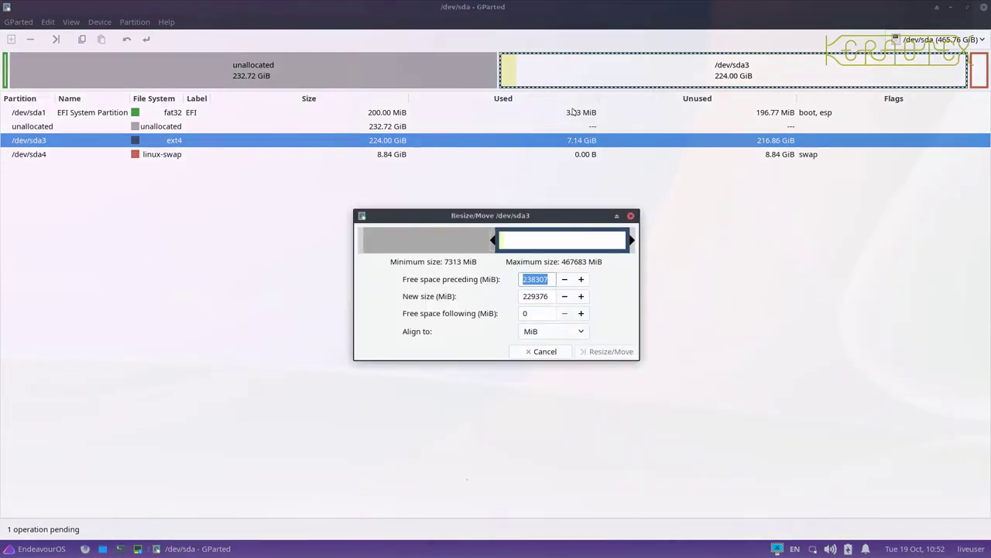
left_click(631, 216)
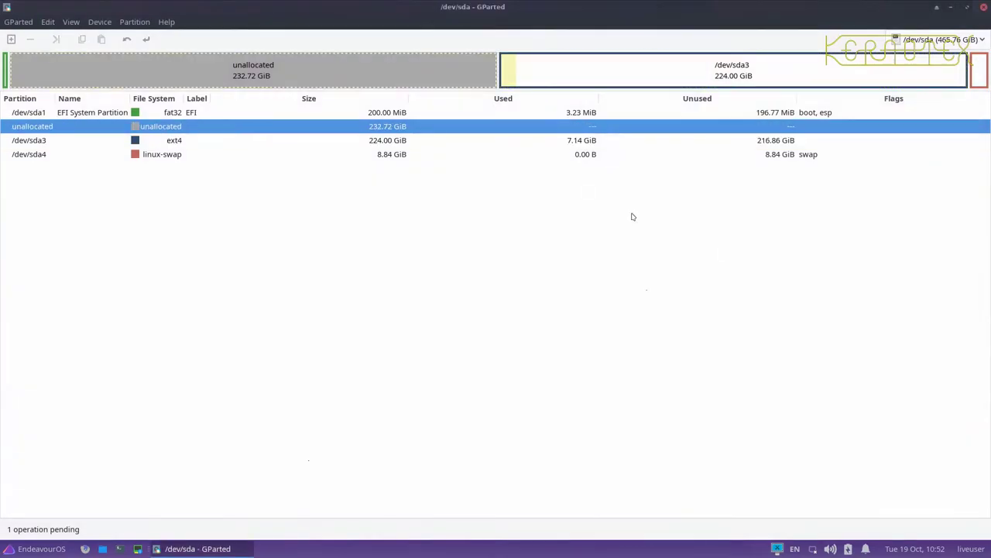
Apply the pending deletion of /dev/sda2 and close the finished report
left_click(146, 40)
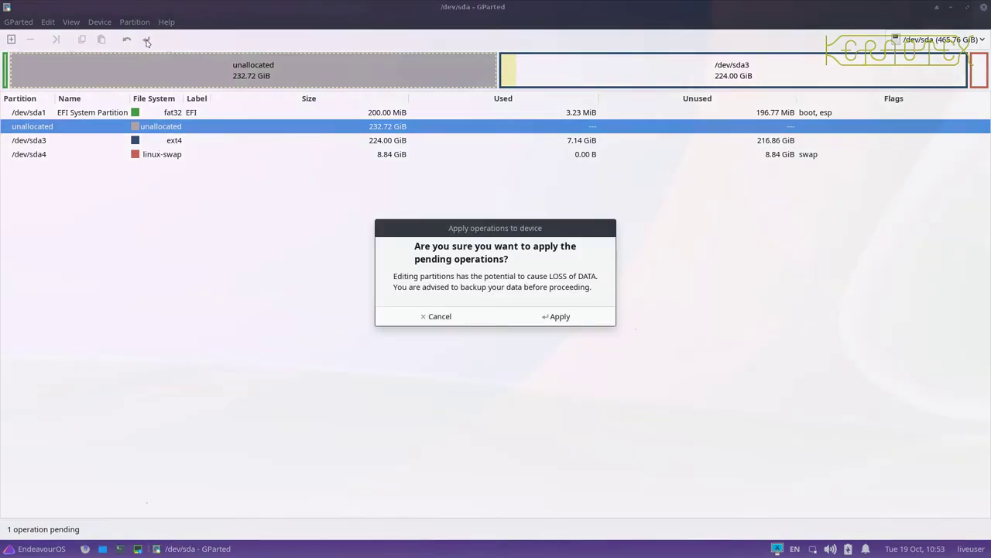
left_click(558, 318)
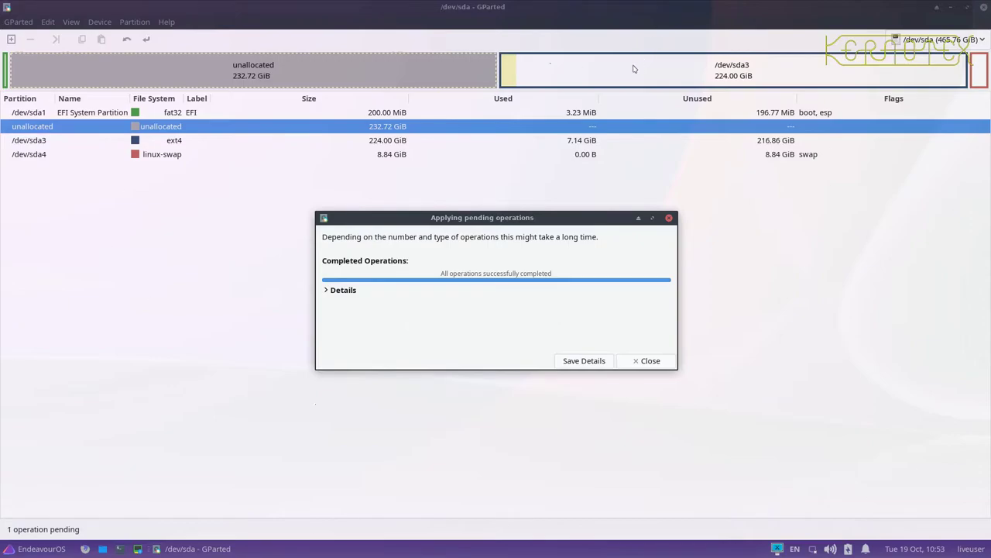
left_click(649, 365)
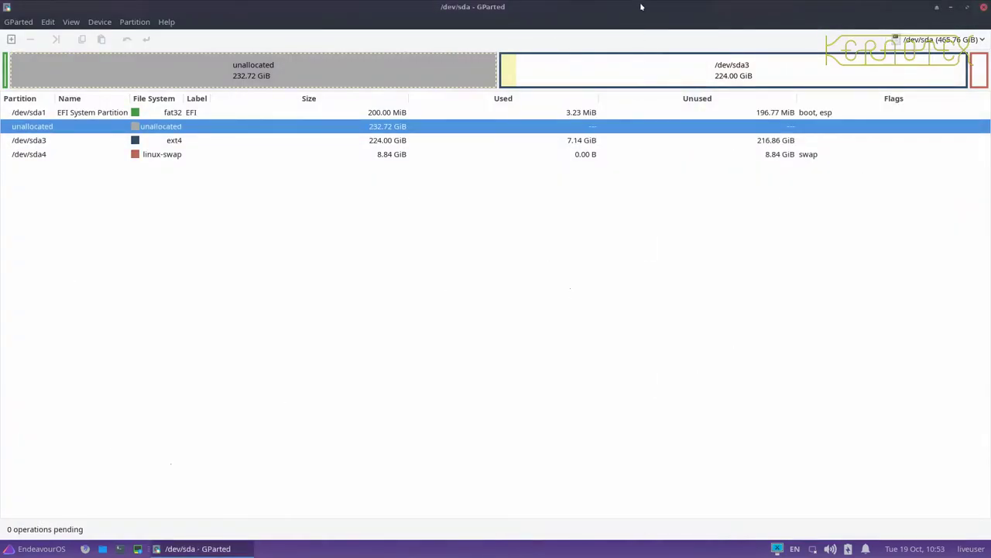
Queue shrinking swap /dev/sda4 to 8192 MiB, leaving 865.02 MiB unallocated after it
right_click(172, 155)
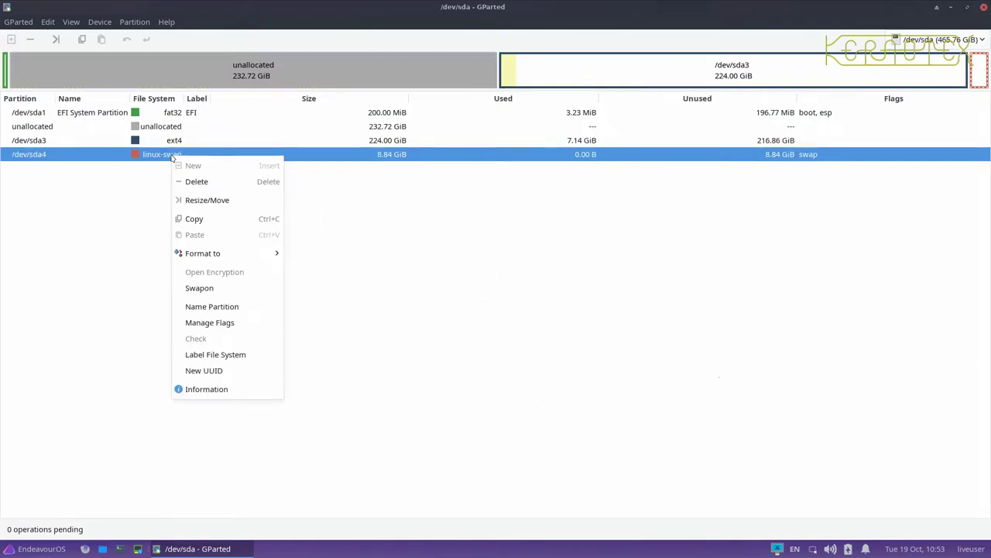
left_click(180, 199)
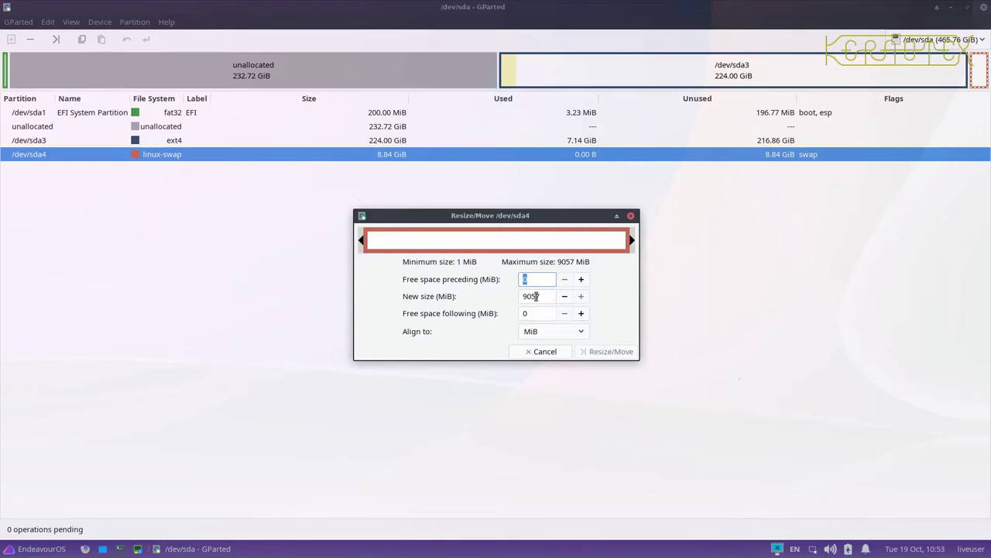
key("Tab")
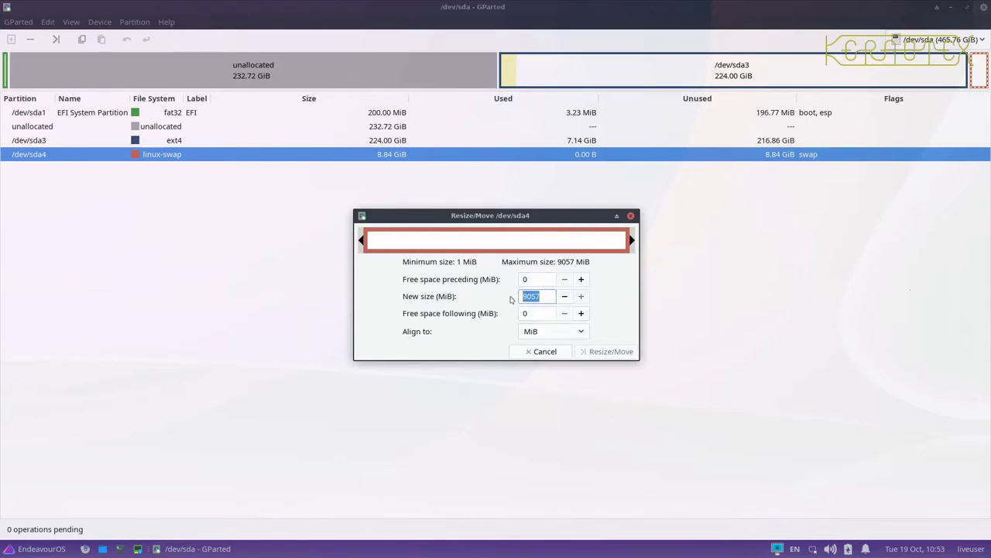
type("8192")
left_click(541, 314)
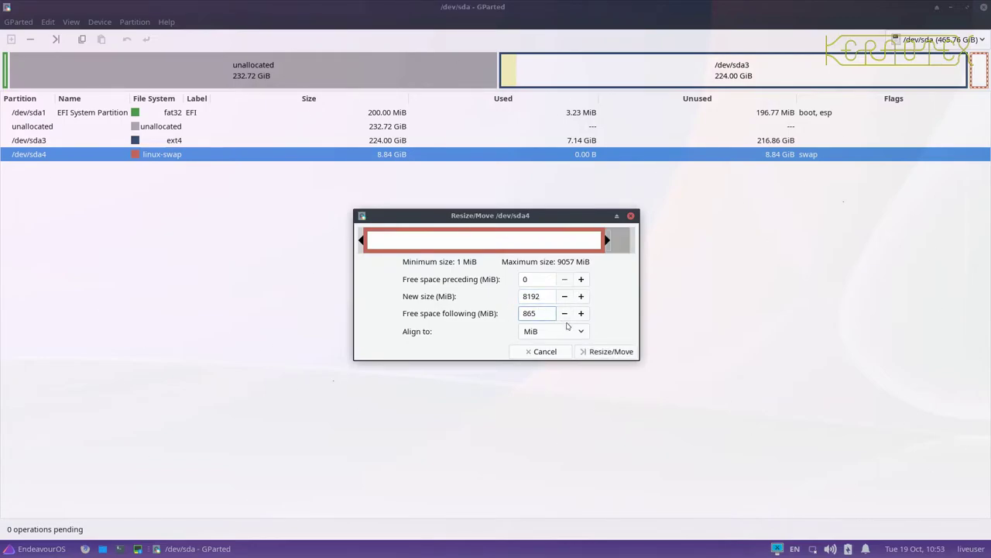
left_click(596, 351)
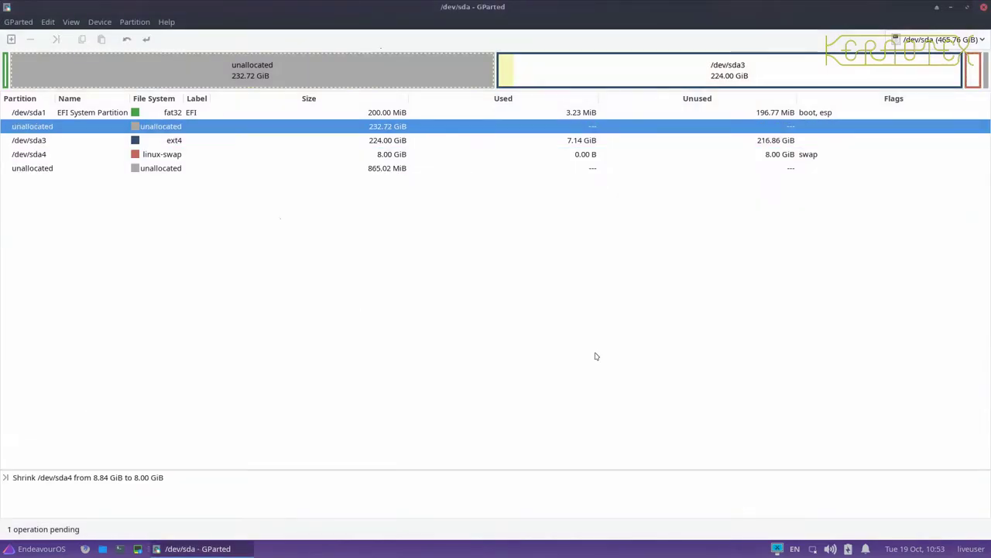
Apply the queued shrink of /dev/sda4 to 8.00 GiB and close the report
left_click(146, 42)
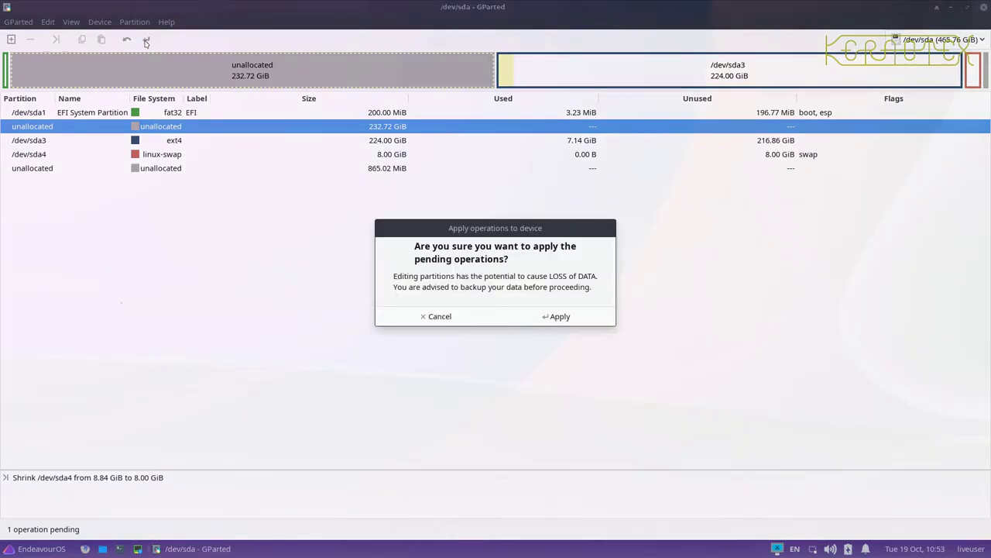
left_click(555, 317)
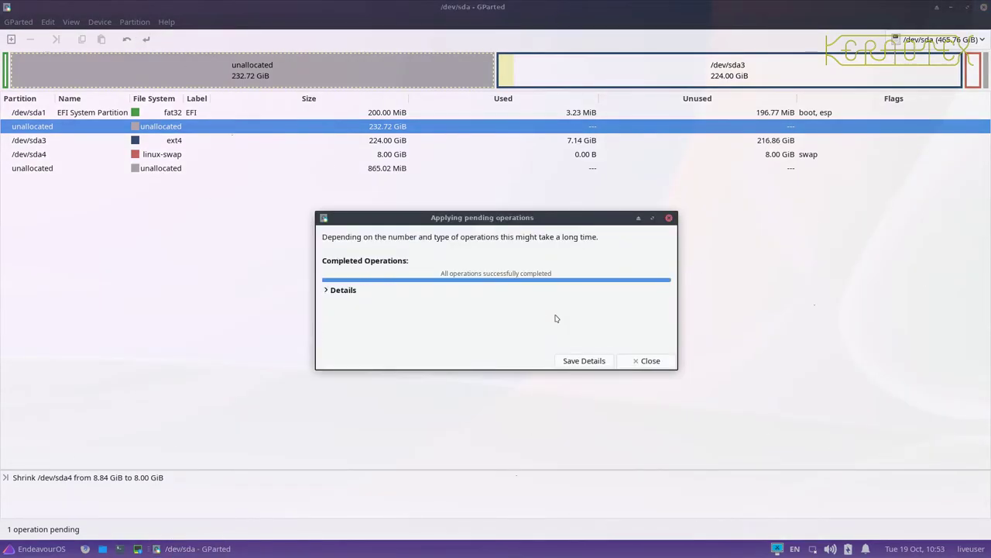
left_click(622, 361)
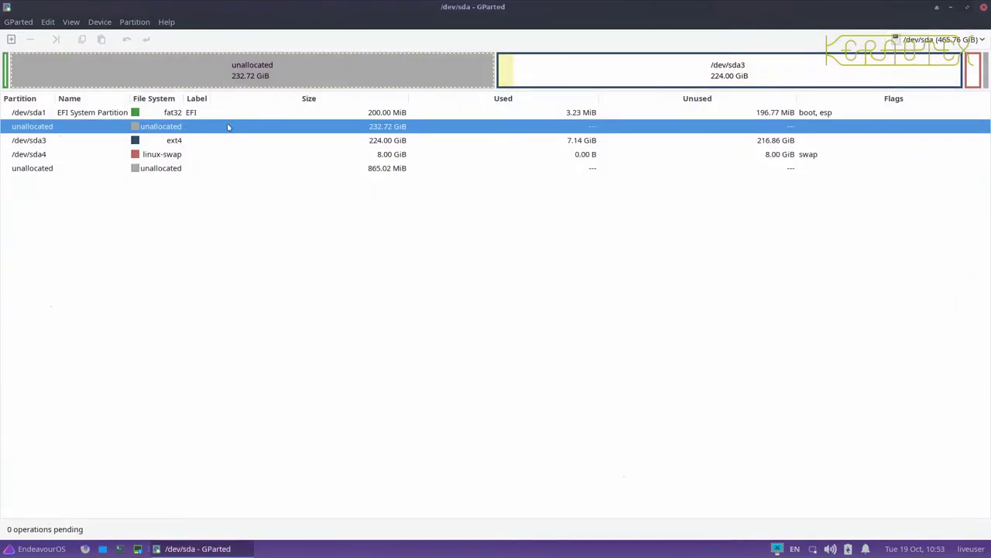
Queue moving swap /dev/sda4 to the disk's end, leaving 865 MiB free before it
right_click(178, 157)
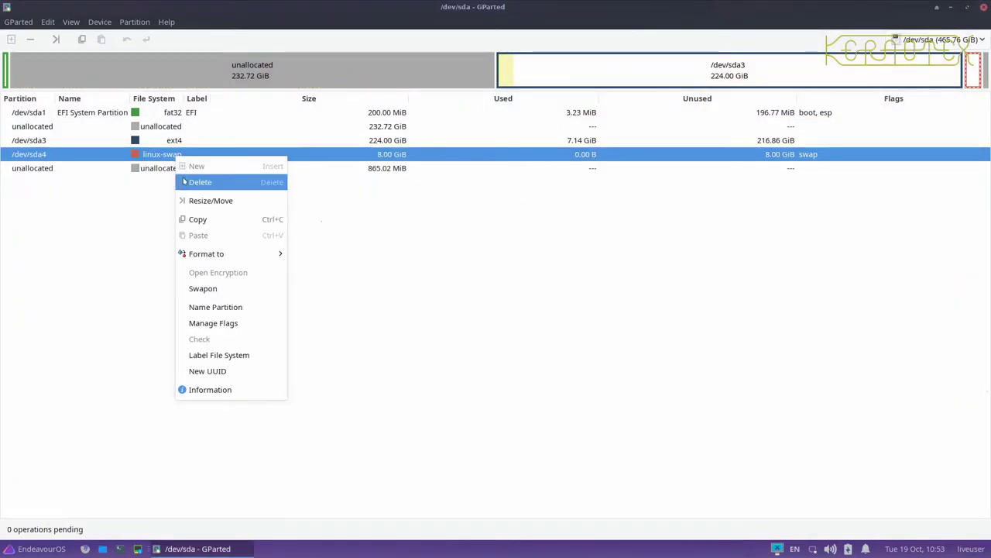
left_click(209, 200)
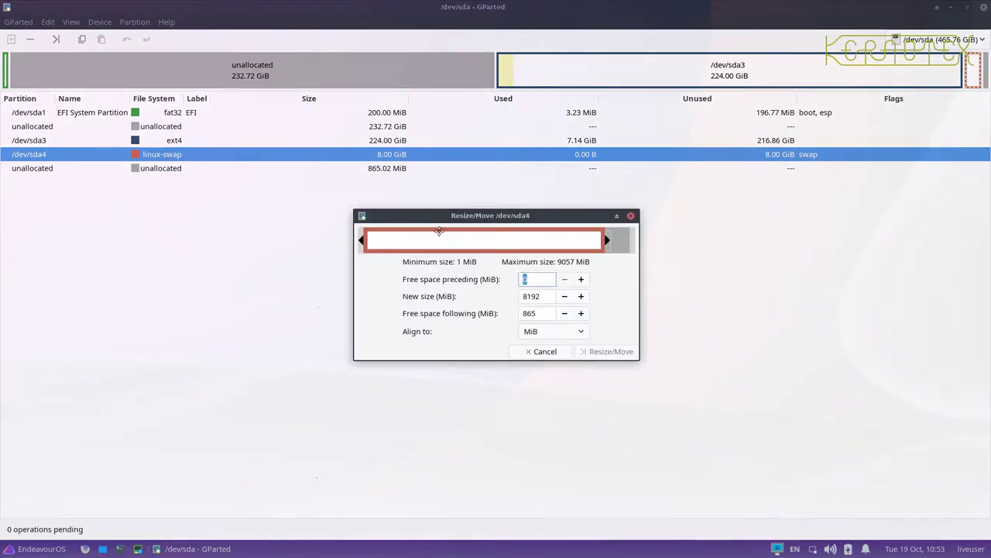
left_click_drag(437, 234, 465, 235)
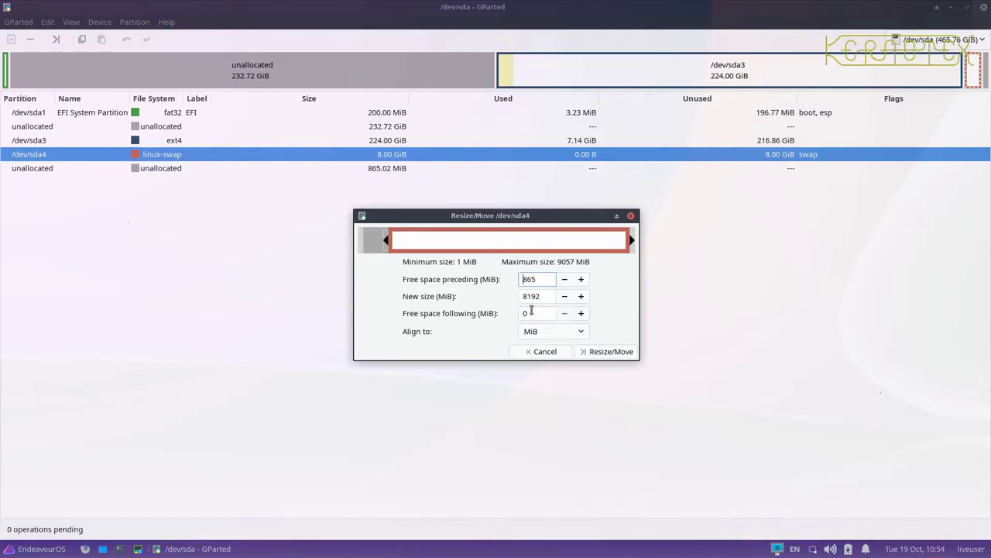
left_click(585, 355)
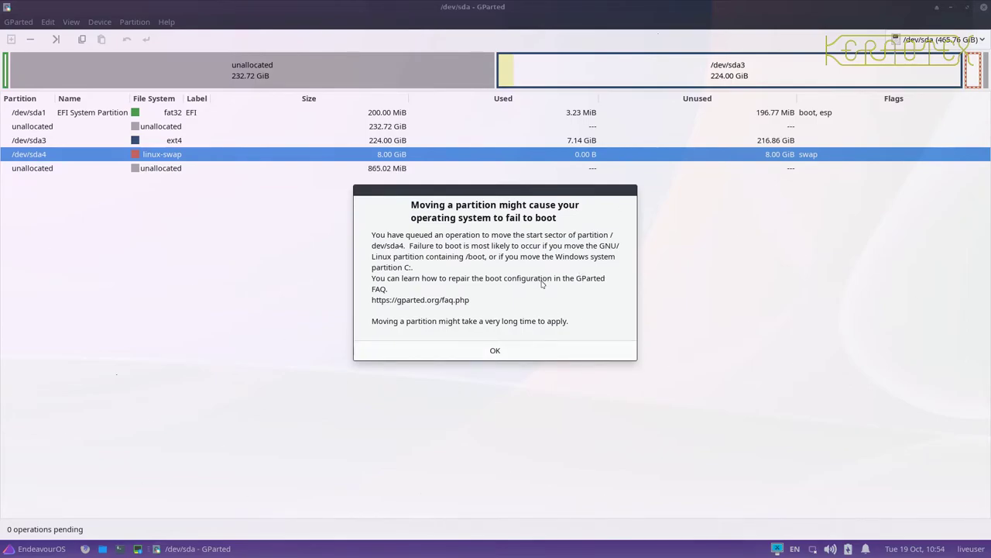
left_click(495, 351)
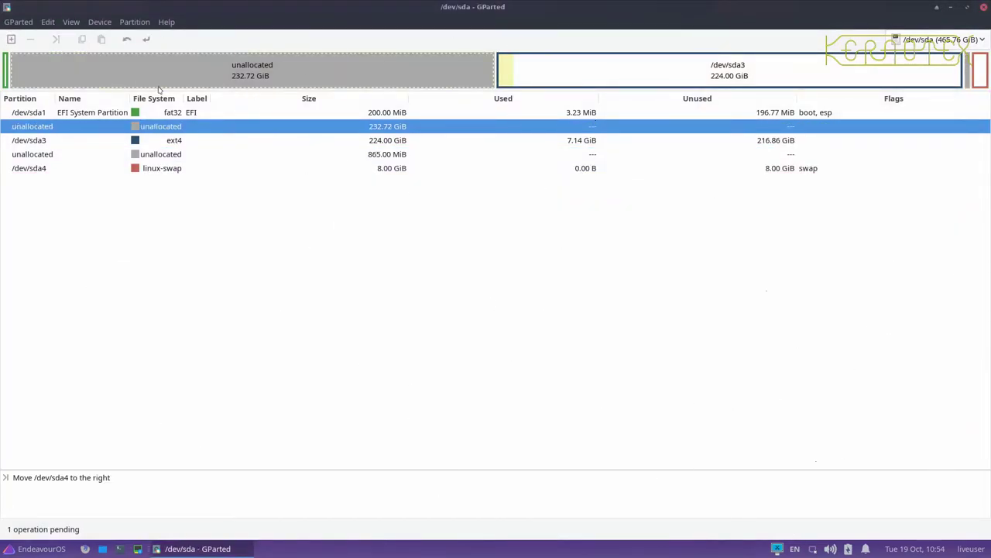
Apply the queued move of /dev/sda4 and close the finished report
left_click(146, 39)
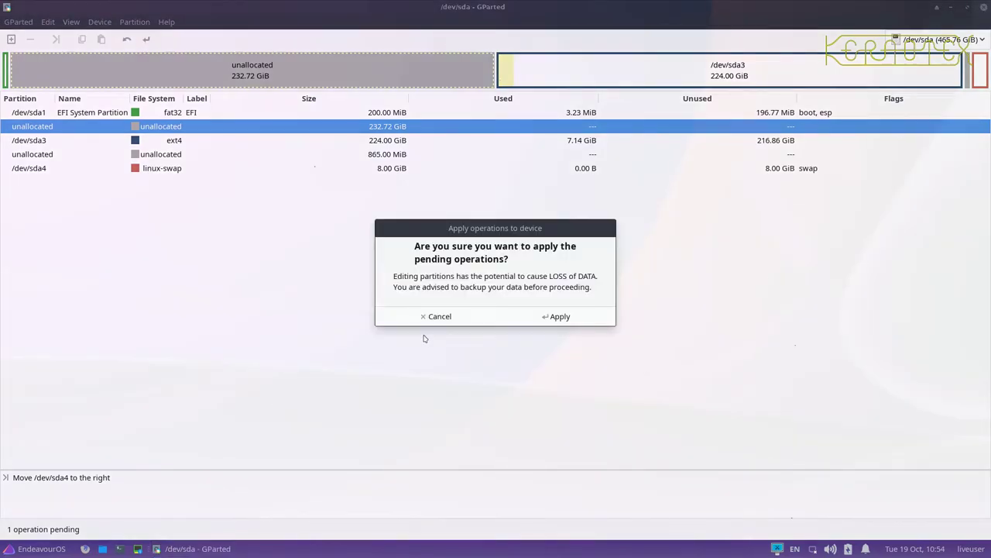
left_click(608, 324)
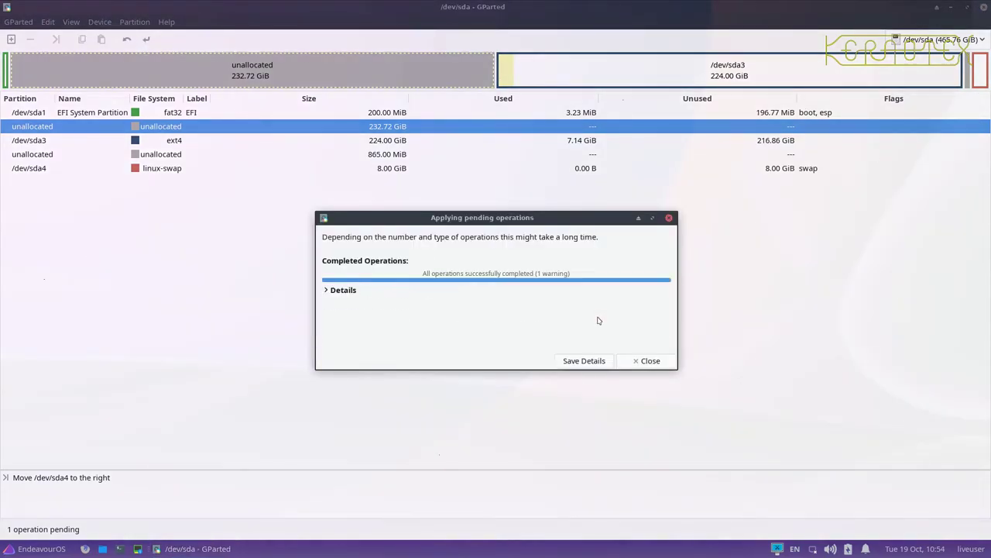
left_click(650, 362)
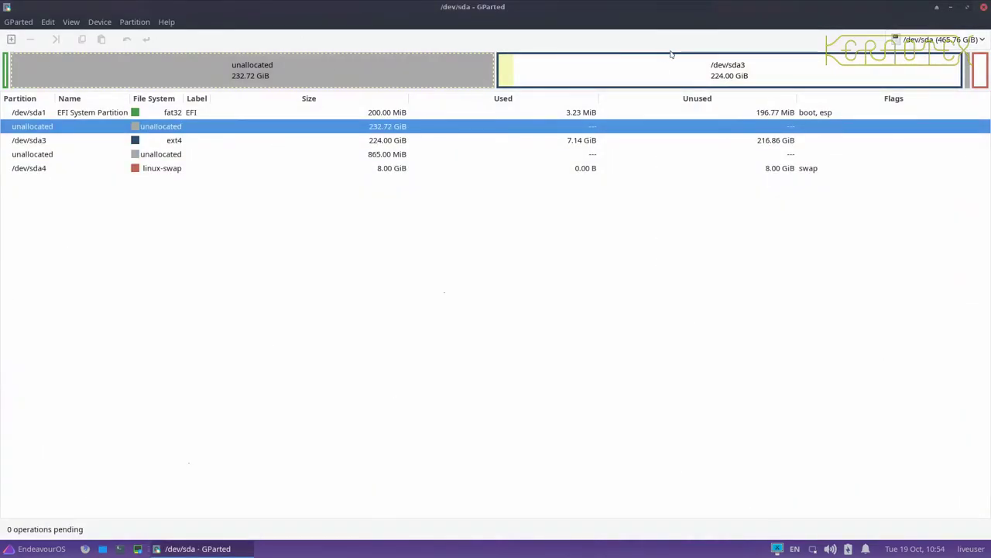
Queue /dev/sda3 to stretch across the free space, growing from 224.00 to 457.57 GiB, and accept the boot warning
right_click(655, 76)
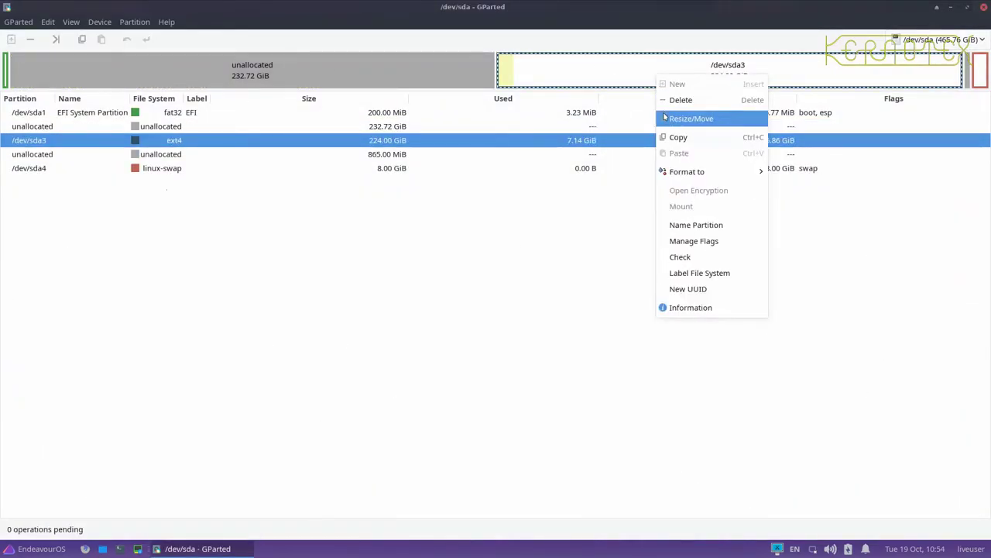
left_click(665, 120)
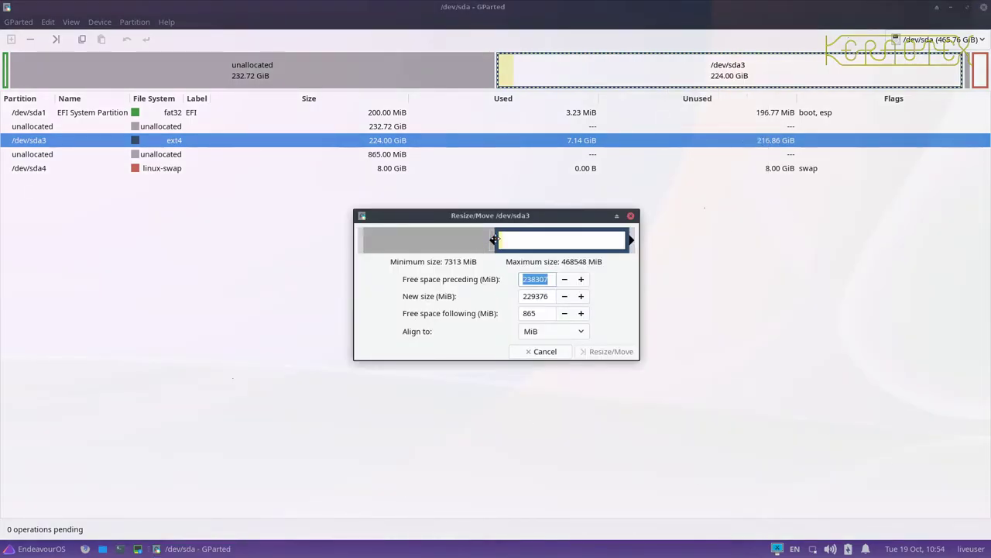
left_click_drag(494, 240, 333, 240)
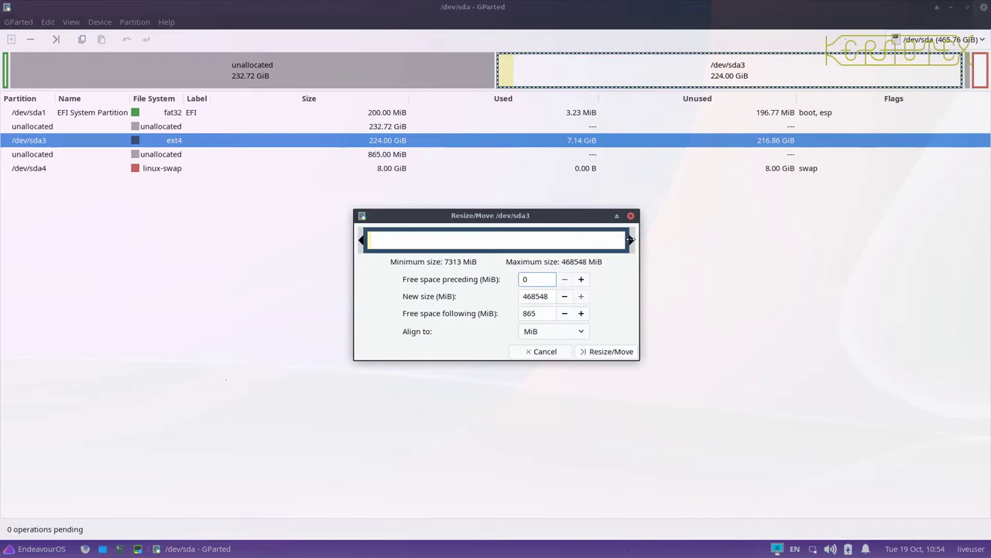
left_click_drag(629, 240, 638, 239)
left_click(622, 354)
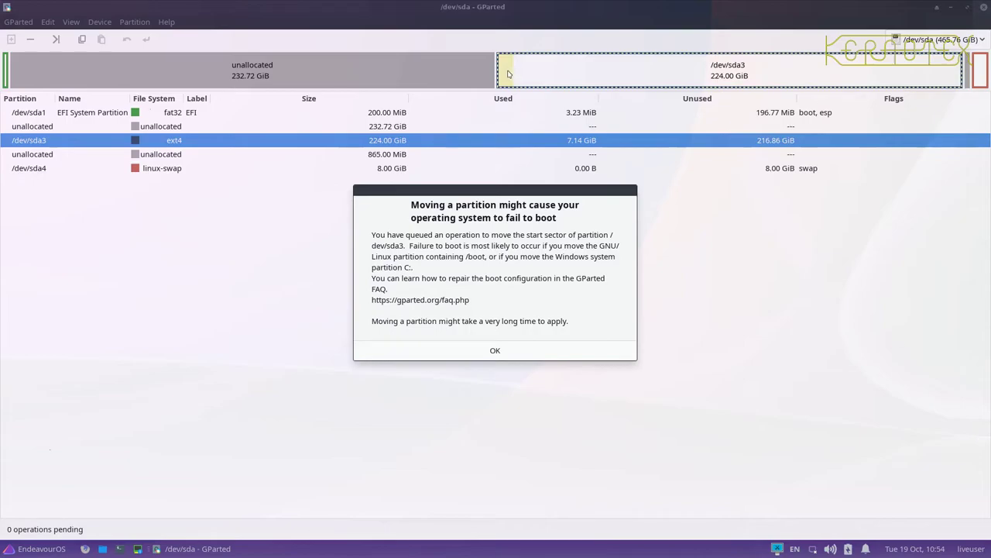
left_click(517, 350)
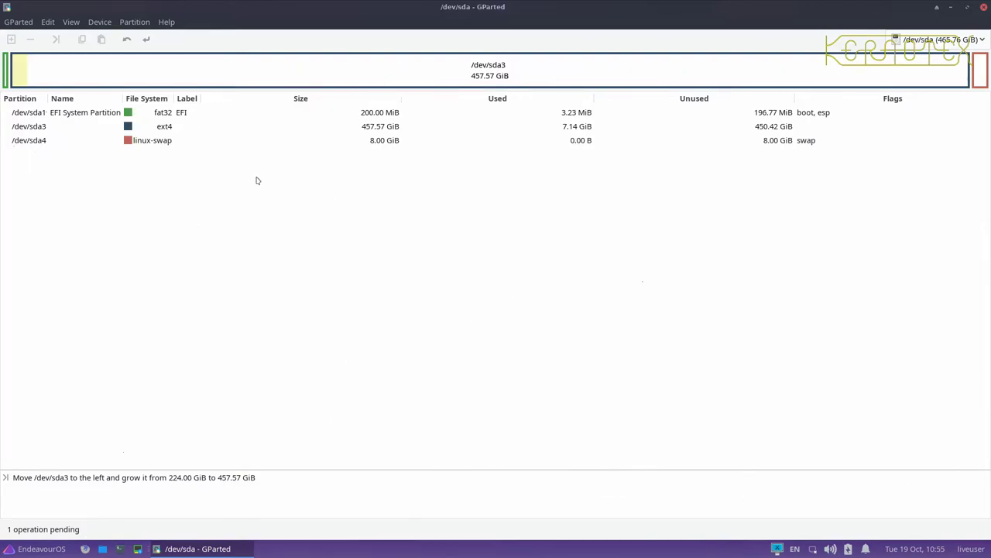
Apply the queued /dev/sda3 operation and expand Details down to the move-file-system-left step
left_click(145, 38)
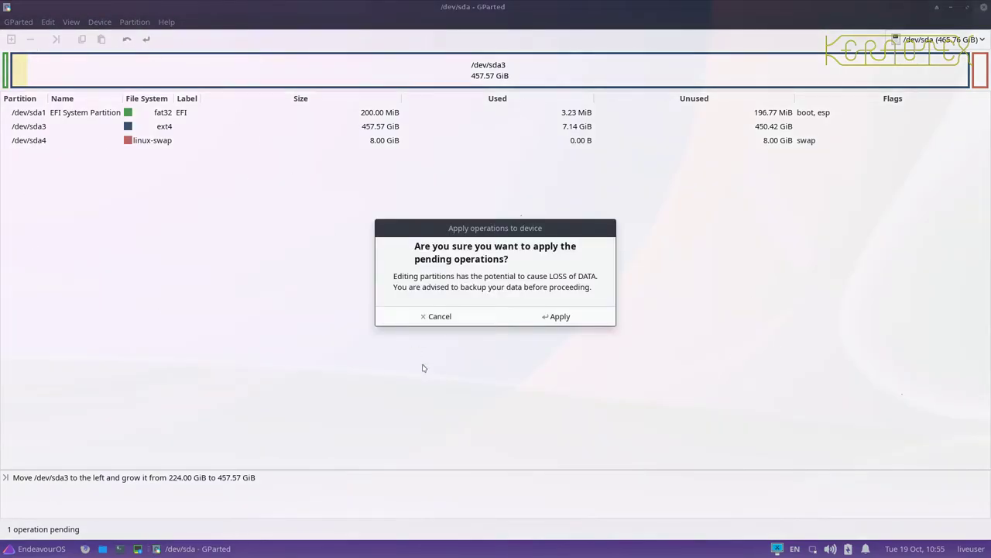
left_click(543, 317)
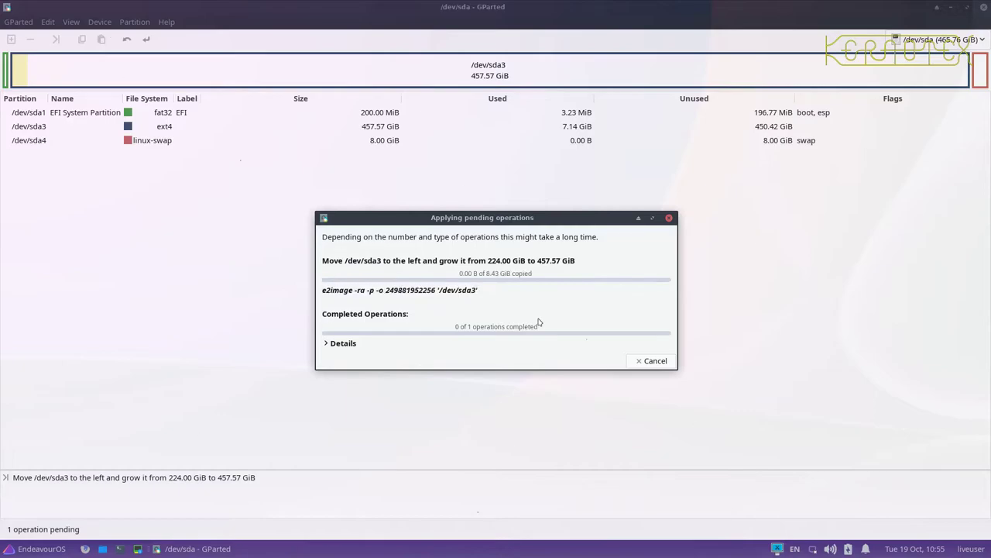
left_click(343, 343)
left_click(326, 356)
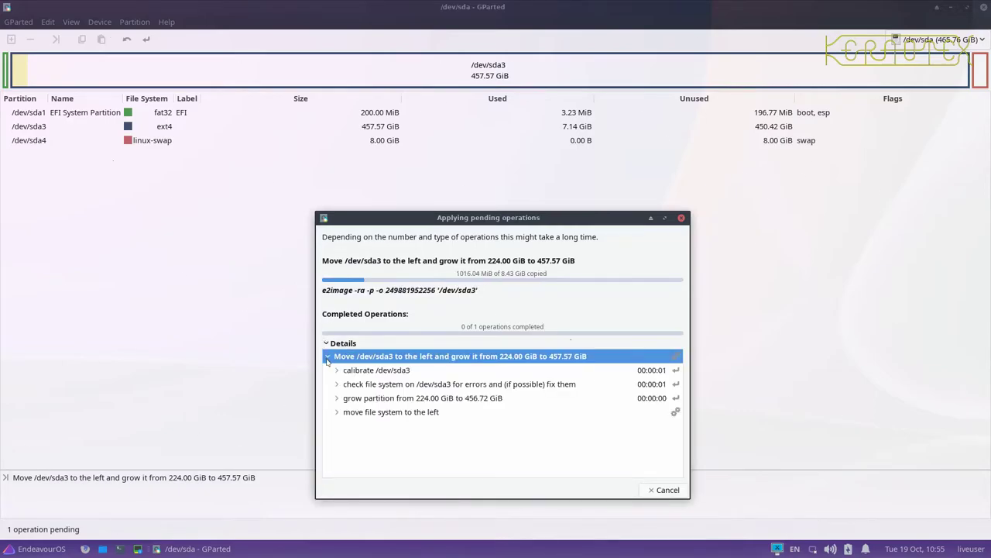
left_click(336, 412)
Watch the e2image and grow-file-system steps finish, then close the completed report
left_click(346, 426)
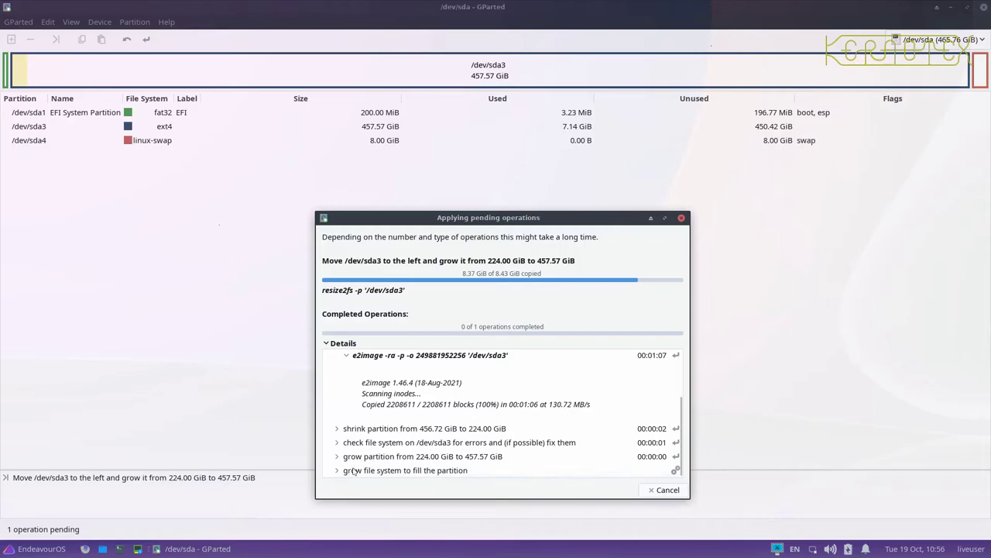
left_click(343, 471)
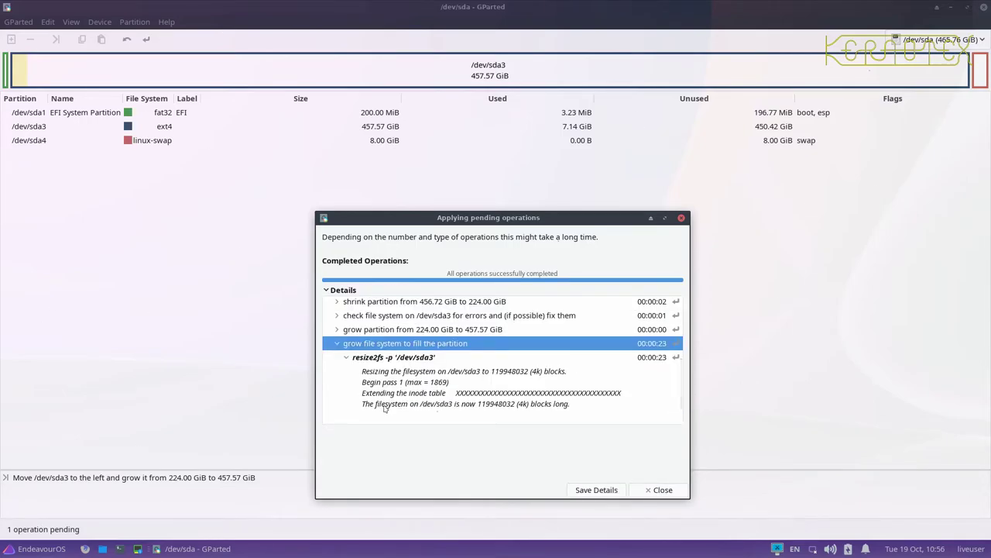
left_click(663, 492)
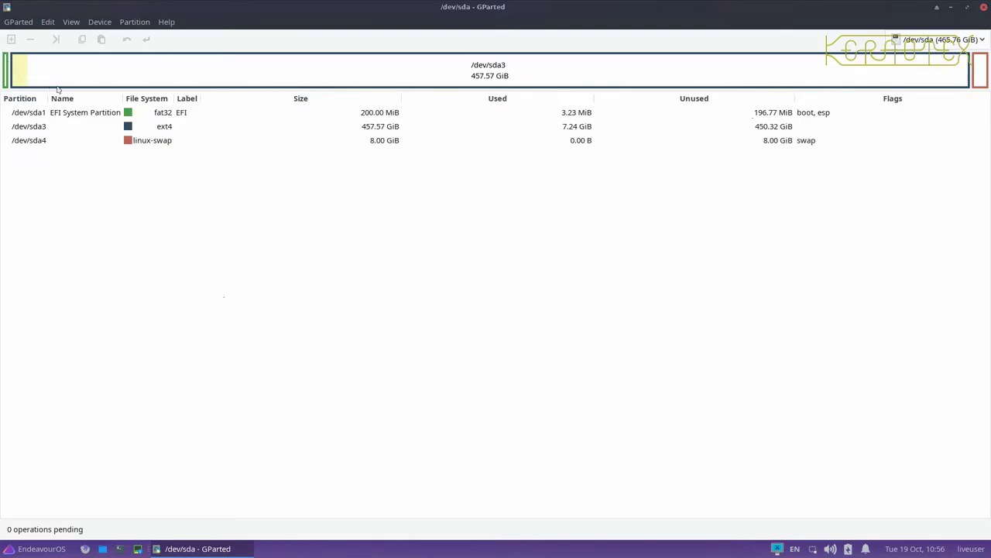
Queue Check operations for the fat32 EFI partition /dev/sda1 and ext4 /dev/sda3
right_click(176, 119)
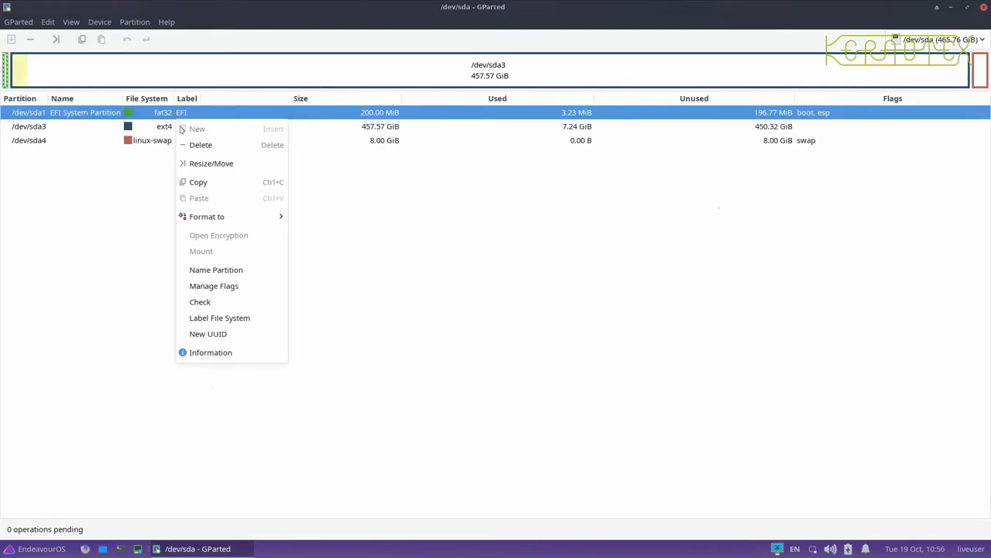
left_click(222, 303)
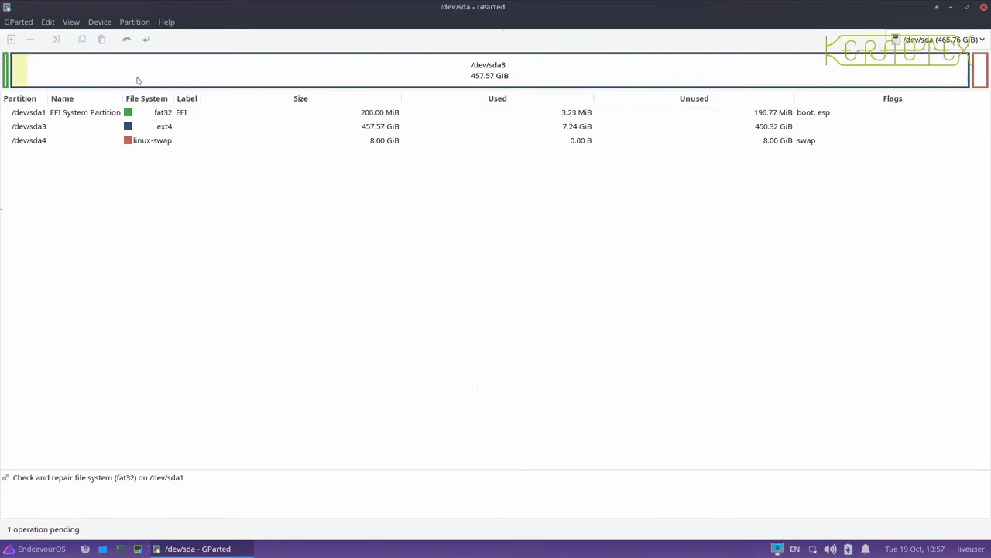
right_click(433, 73)
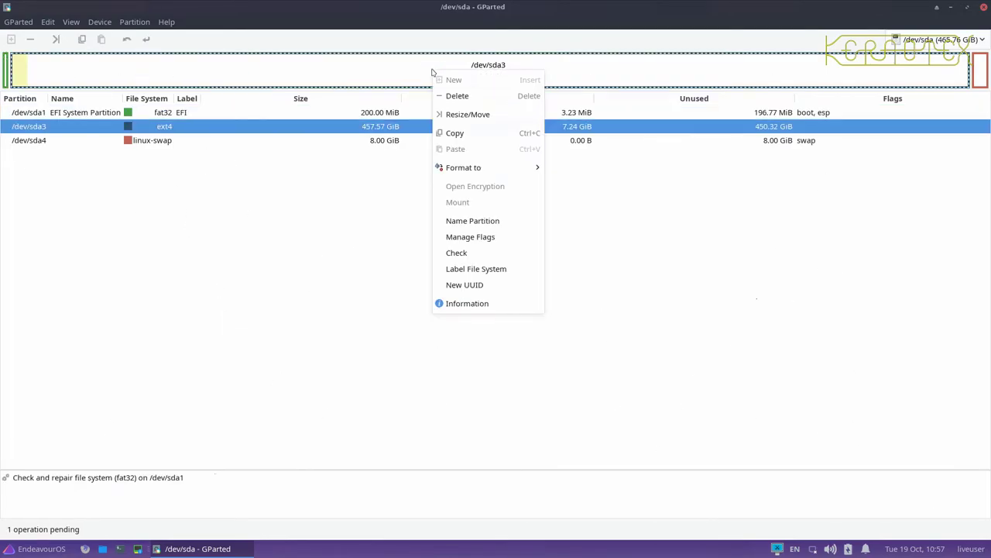
left_click(459, 253)
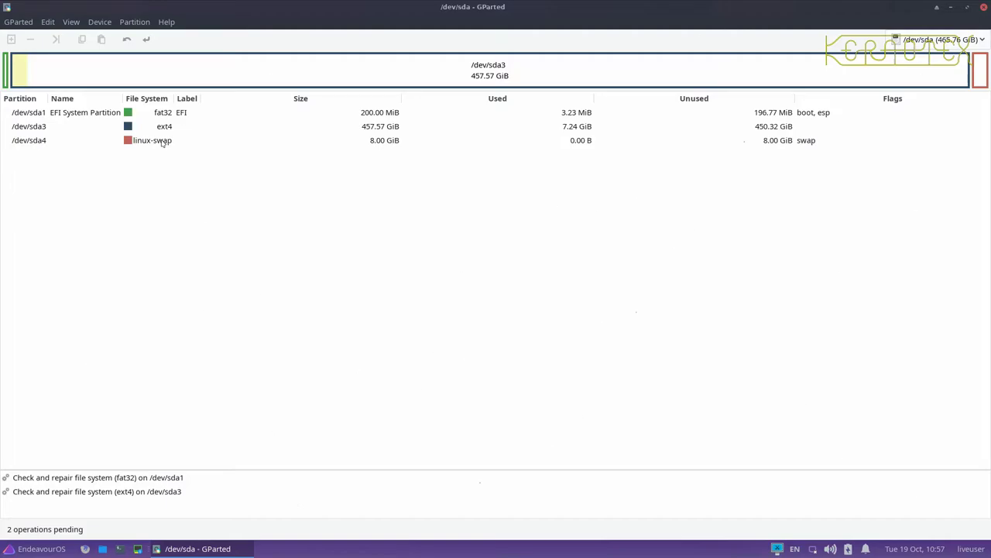
Run both checks and read the libparted error 'GNU Parted cannot resize this partition to this size'
left_click(145, 40)
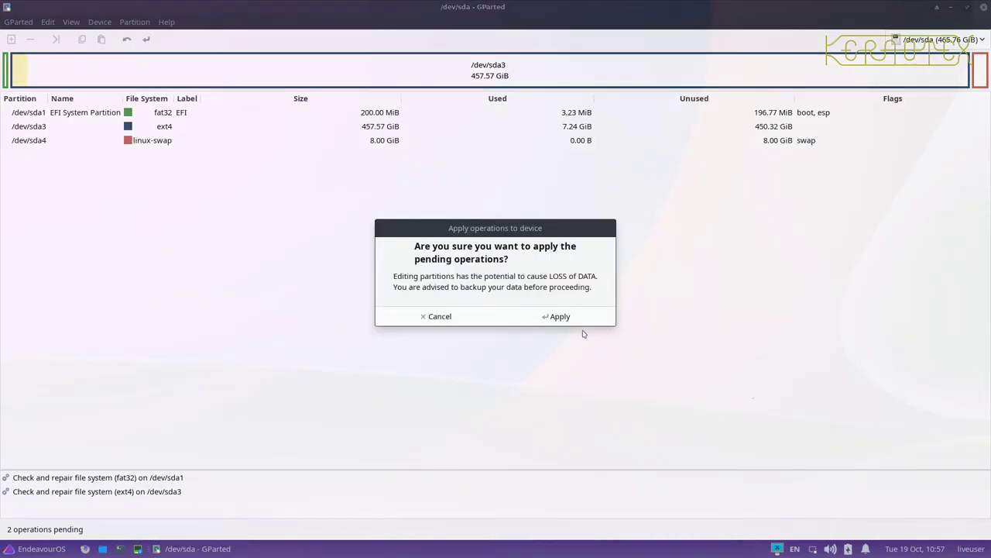
left_click(557, 317)
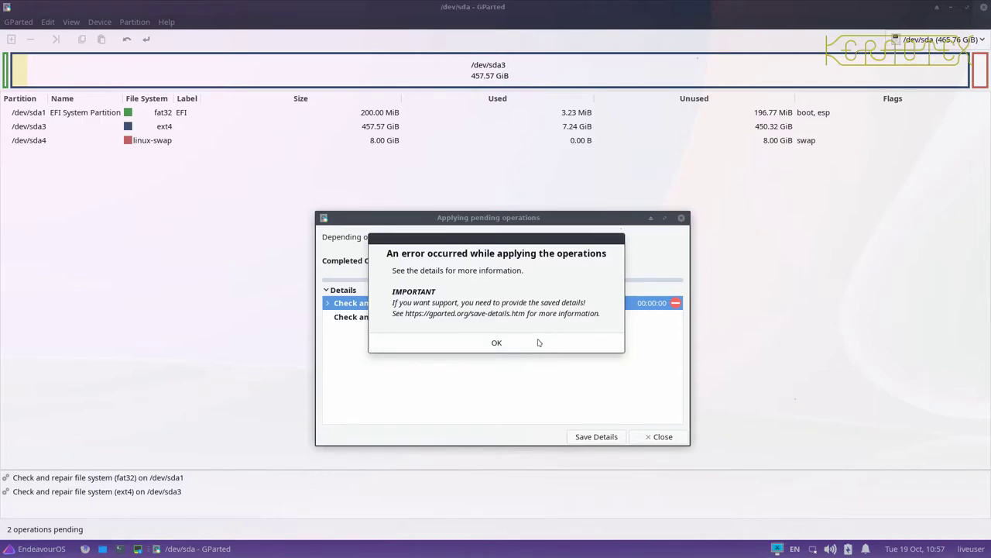
left_click(539, 342)
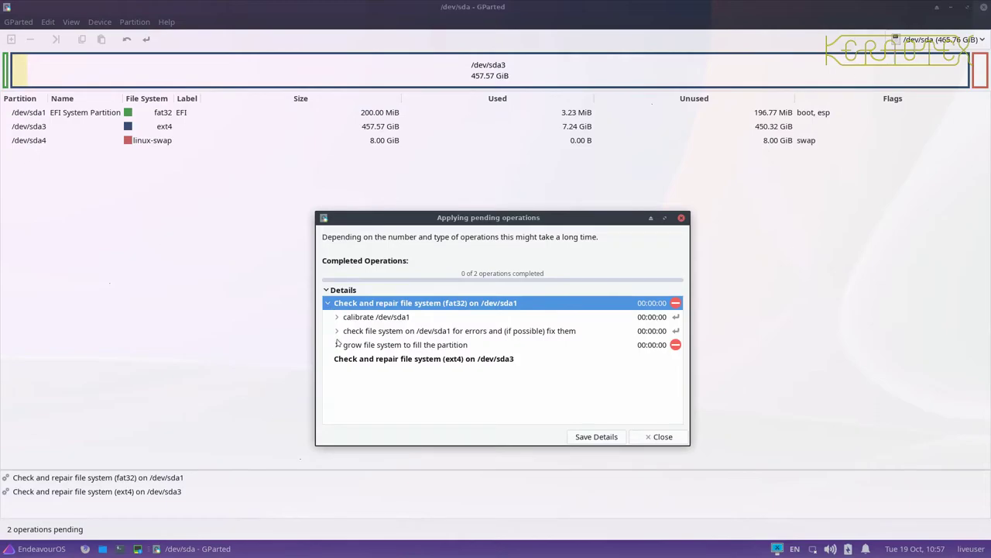
left_click(337, 345)
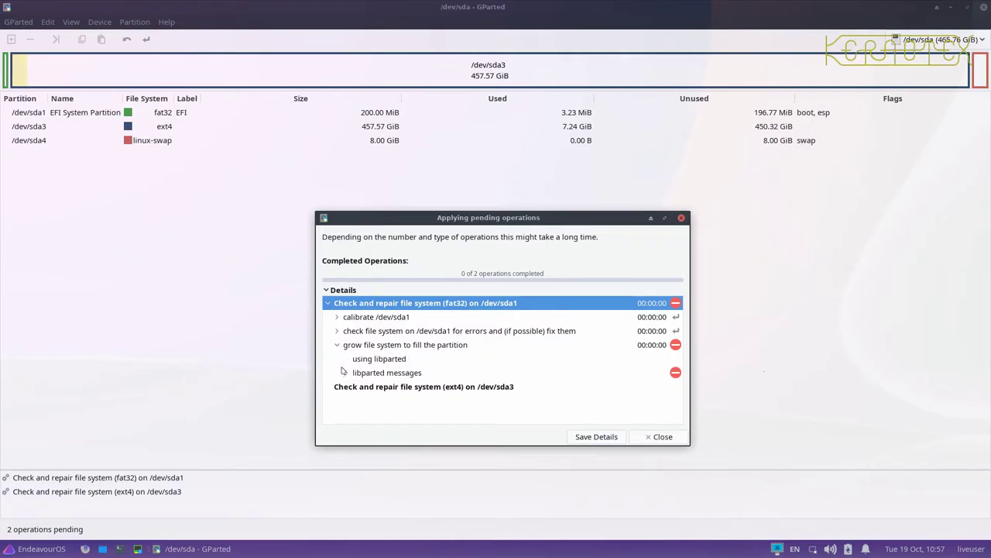
left_click(346, 373)
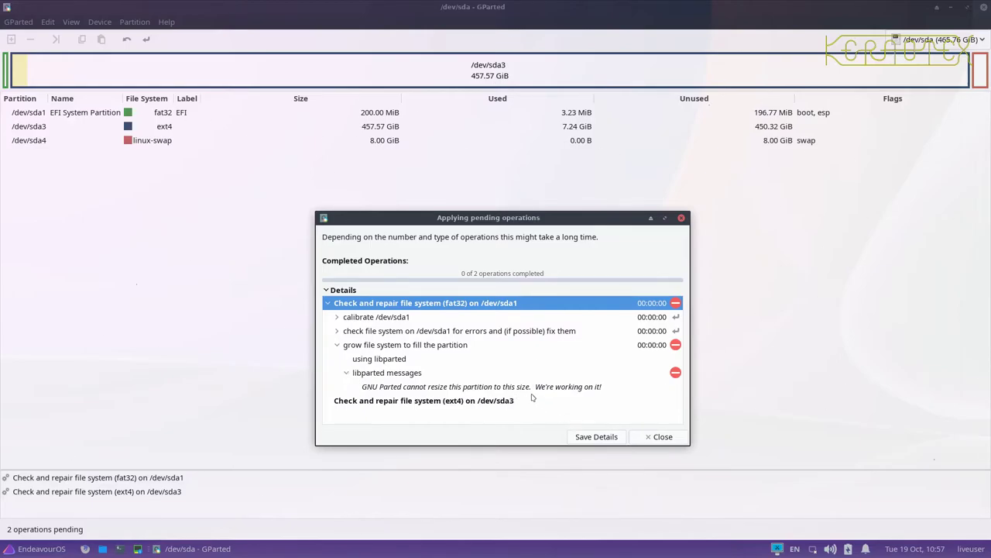
left_click(659, 437)
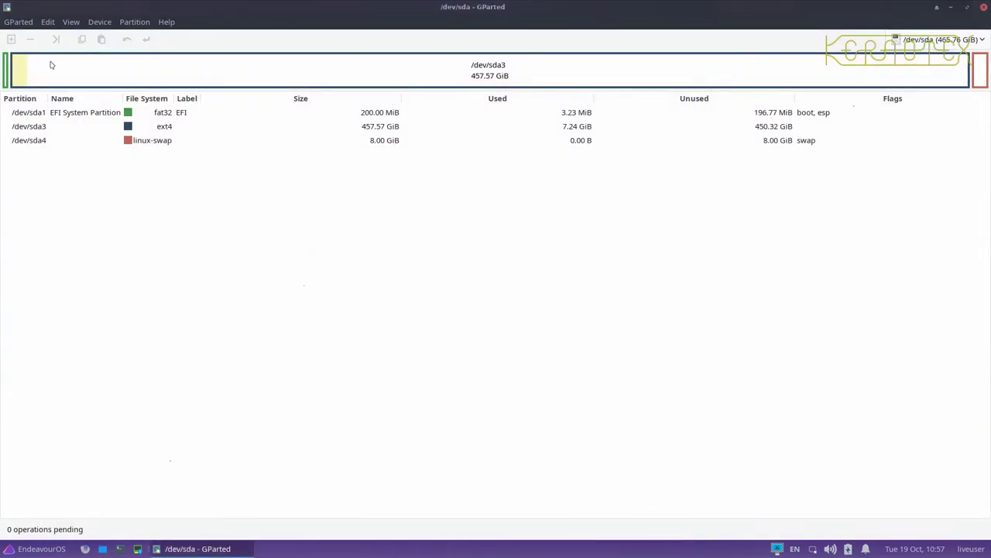
Open Resize/Move for /dev/sda3 to confirm no free space remains, close it, and reopen its actions
left_click(183, 76)
right_click(182, 75)
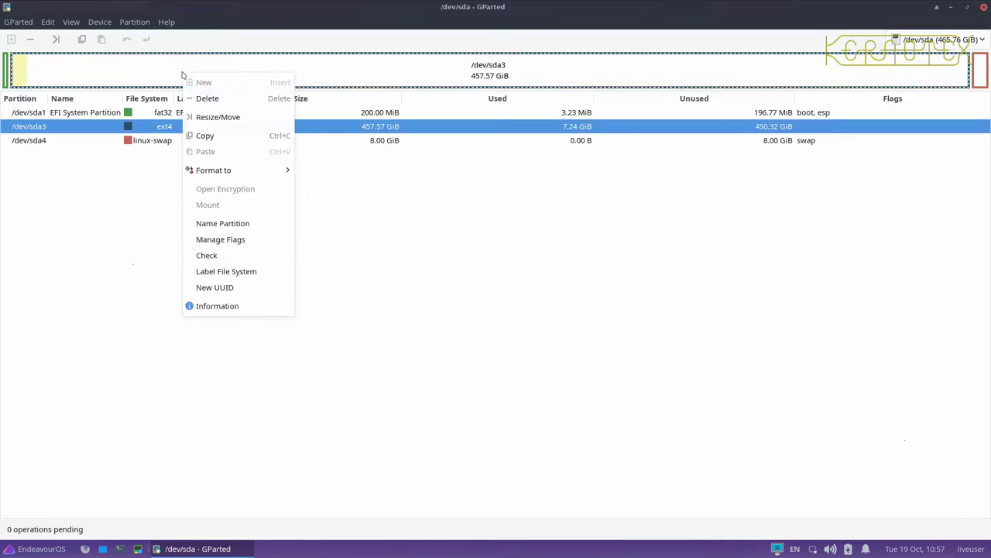
left_click(207, 120)
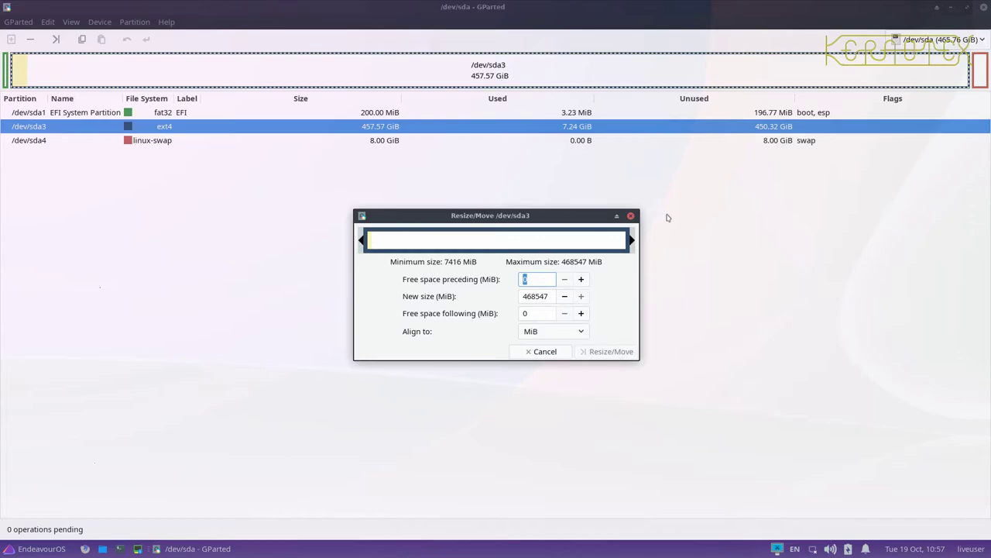
left_click(631, 215)
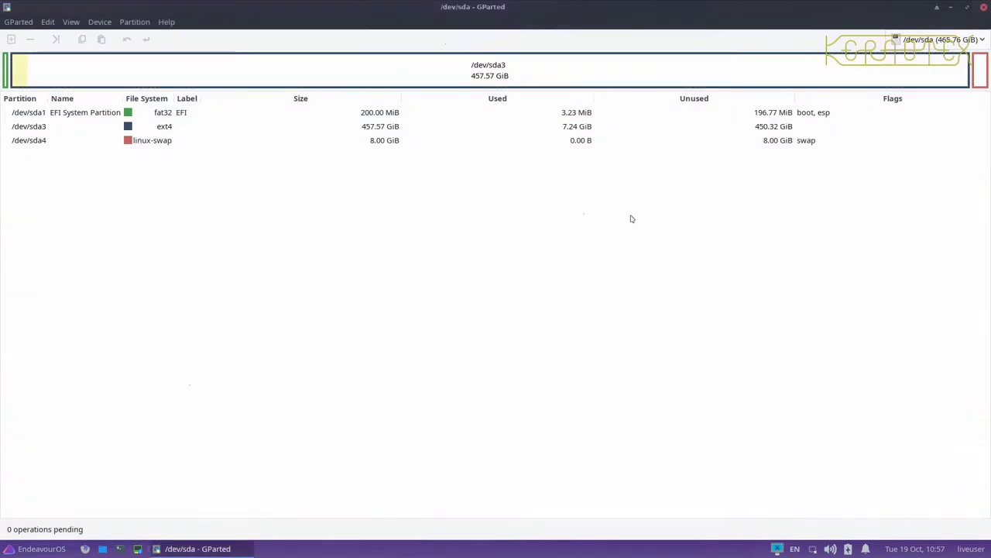
right_click(571, 74)
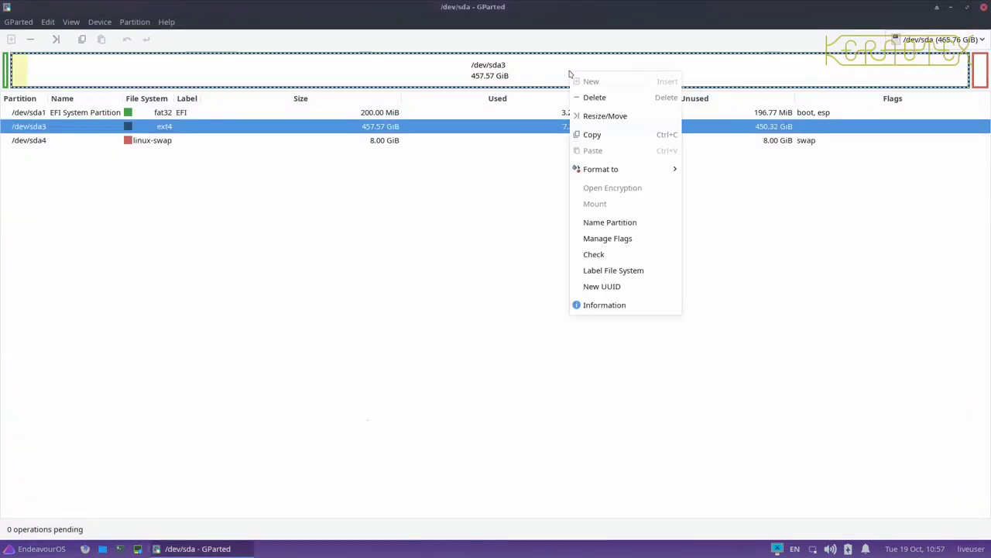
Queue and apply a file system check on ext4 /dev/sda3
left_click(594, 254)
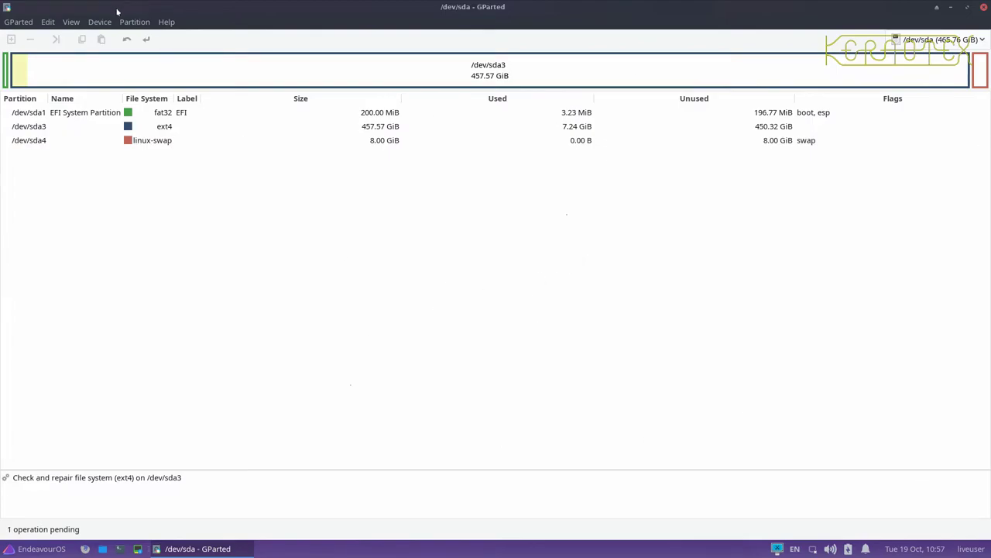
left_click(146, 39)
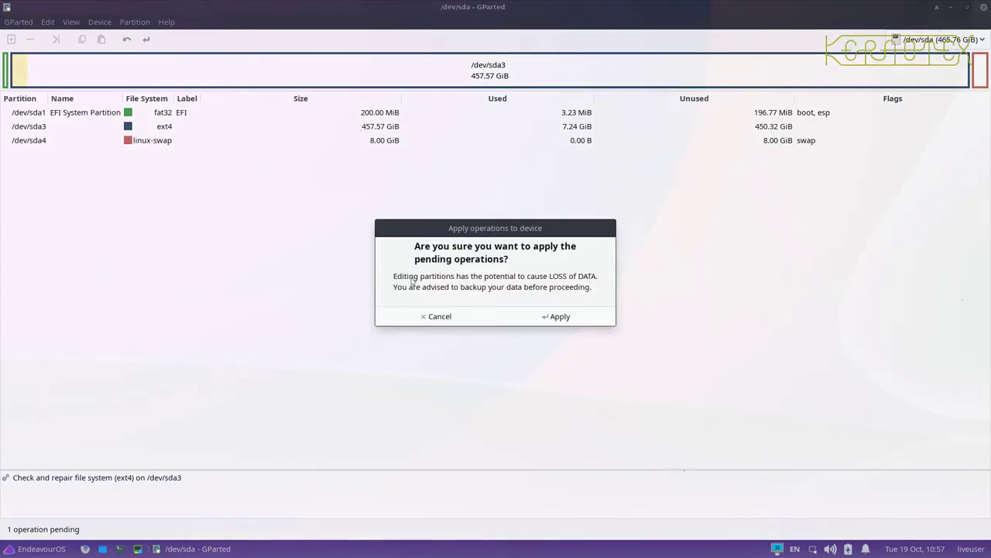
left_click(569, 319)
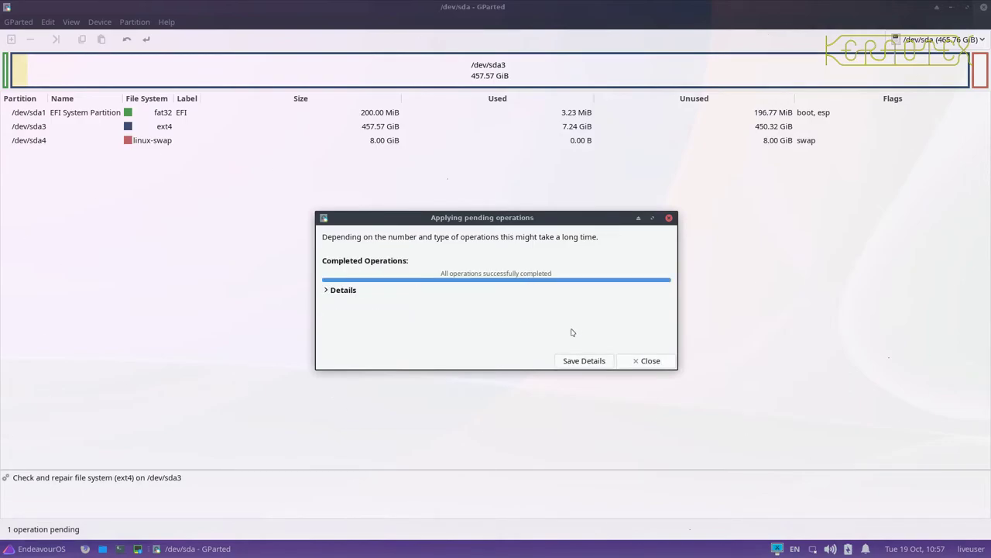
Review the successful resize2fs and e2fsck output in Details, then close the results
left_click(343, 289)
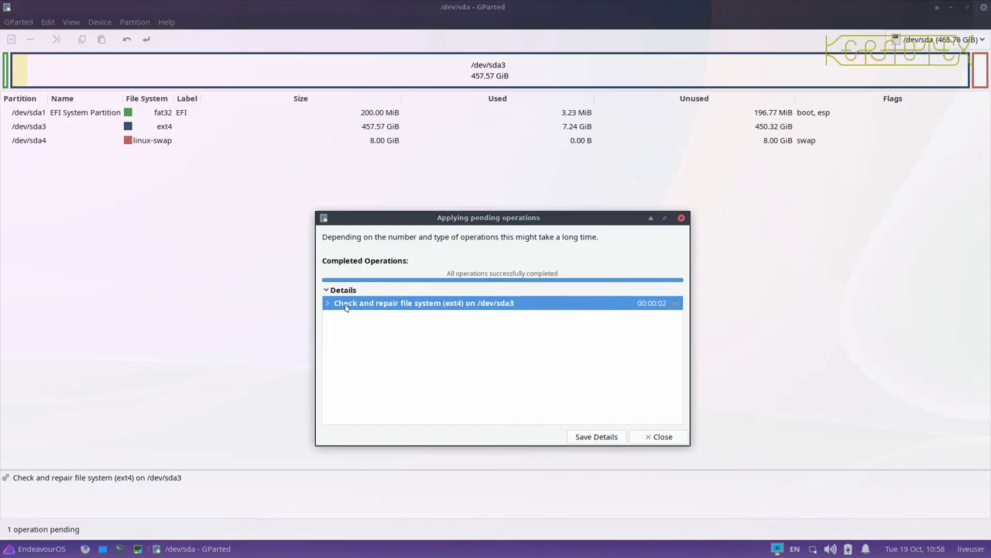
left_click(327, 303)
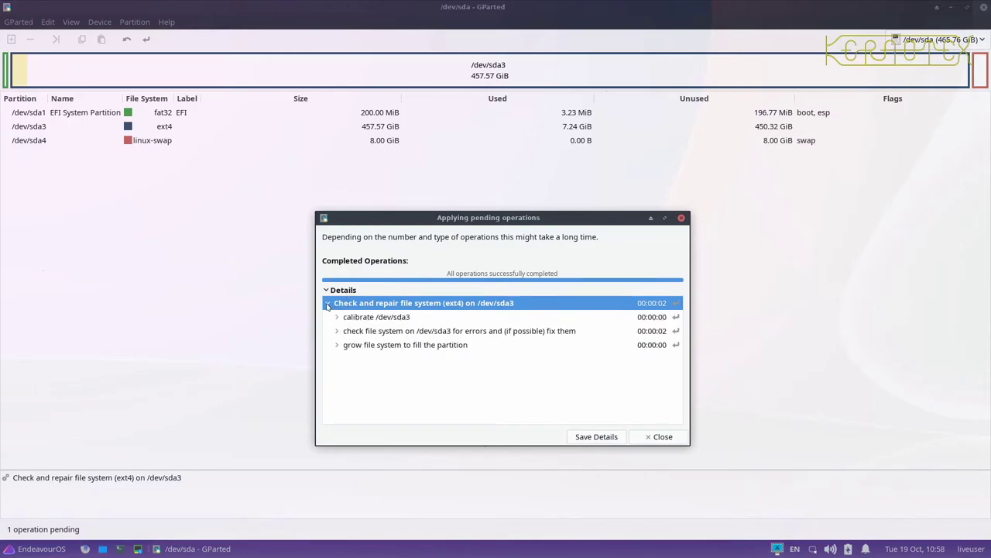
left_click(337, 345)
left_click(347, 359)
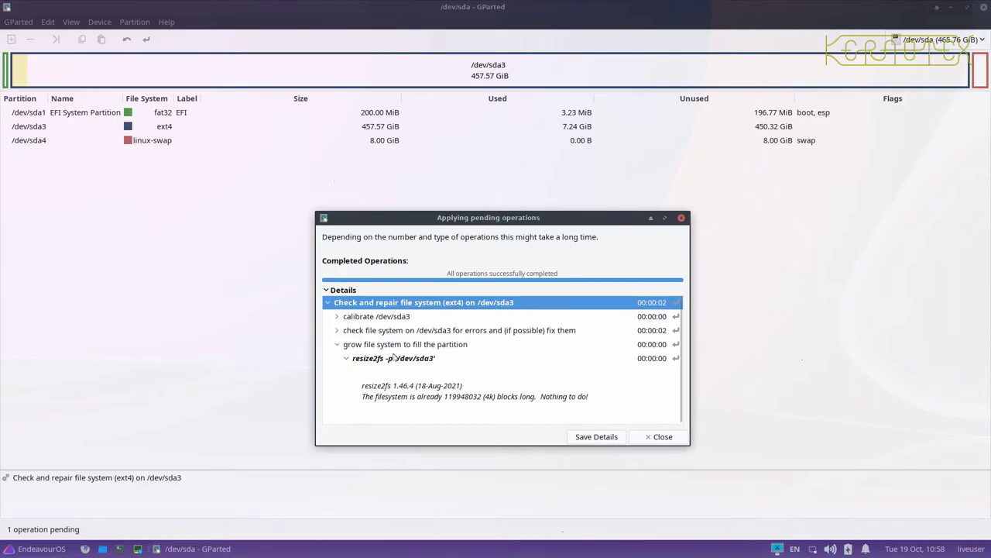
left_click(337, 330)
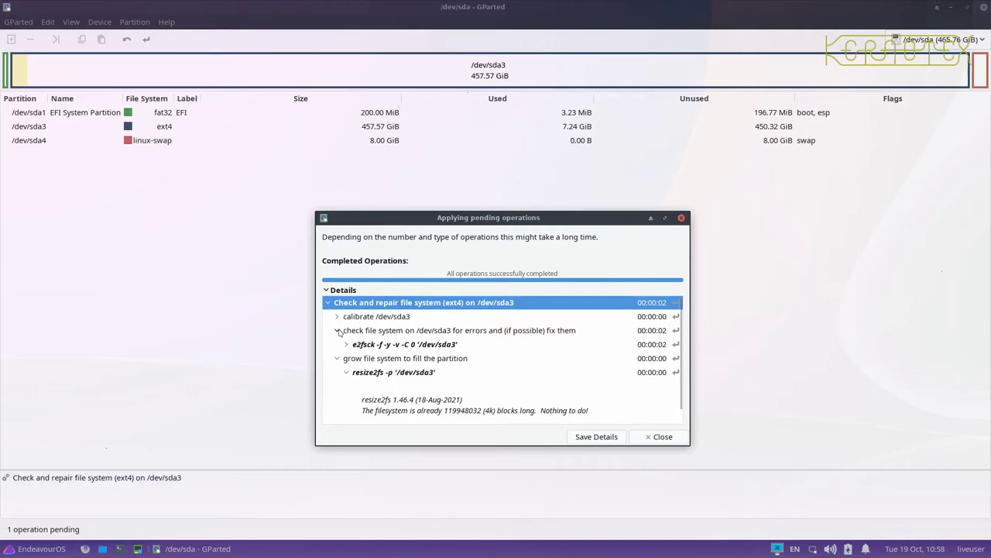
left_click(347, 345)
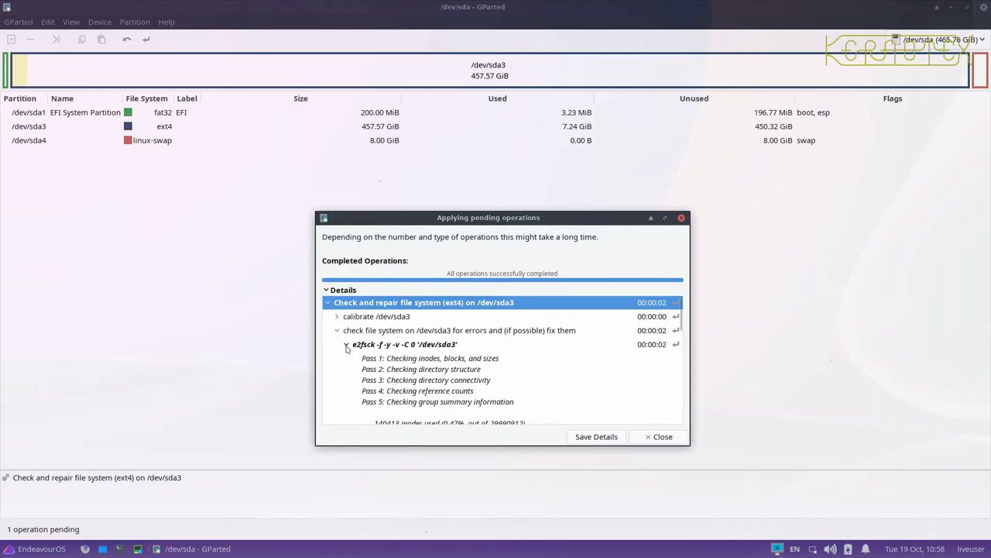
scroll(347, 349, "down", 3)
scroll(347, 349, "down", 6)
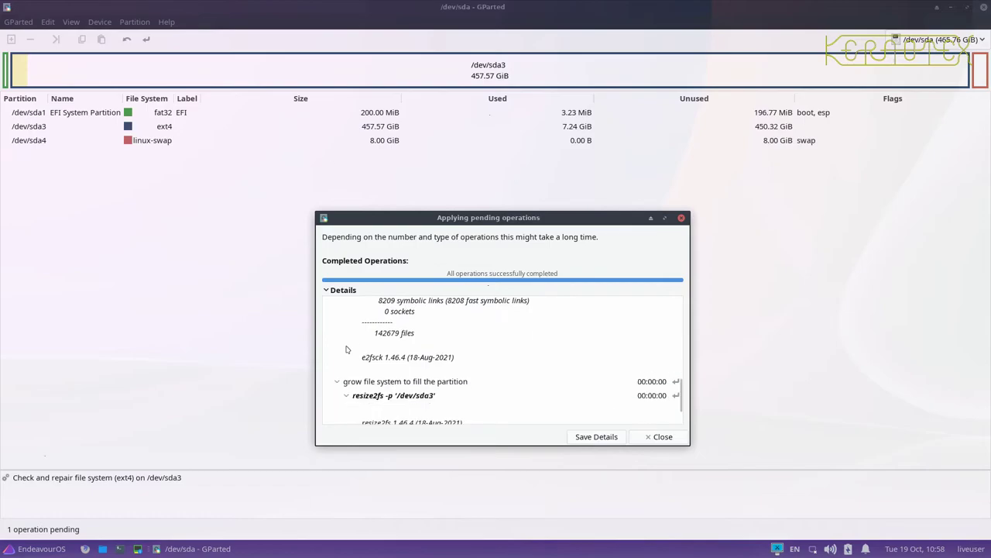
left_click(665, 438)
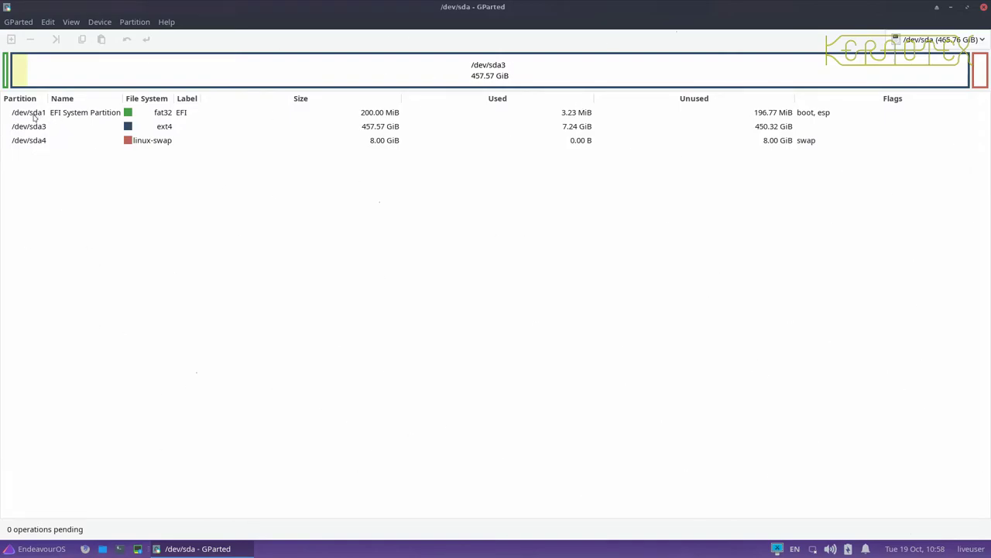
left_click(34, 117)
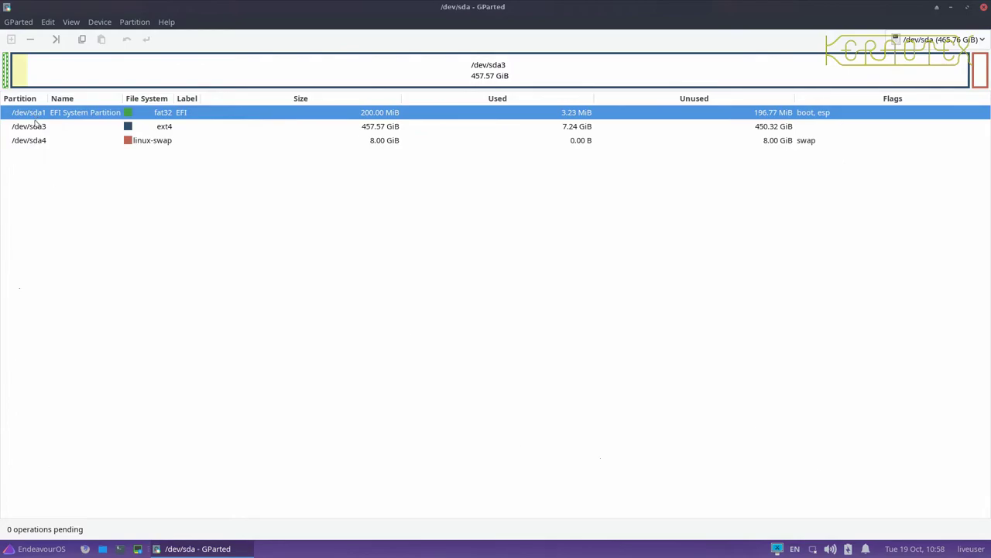
left_click(34, 130)
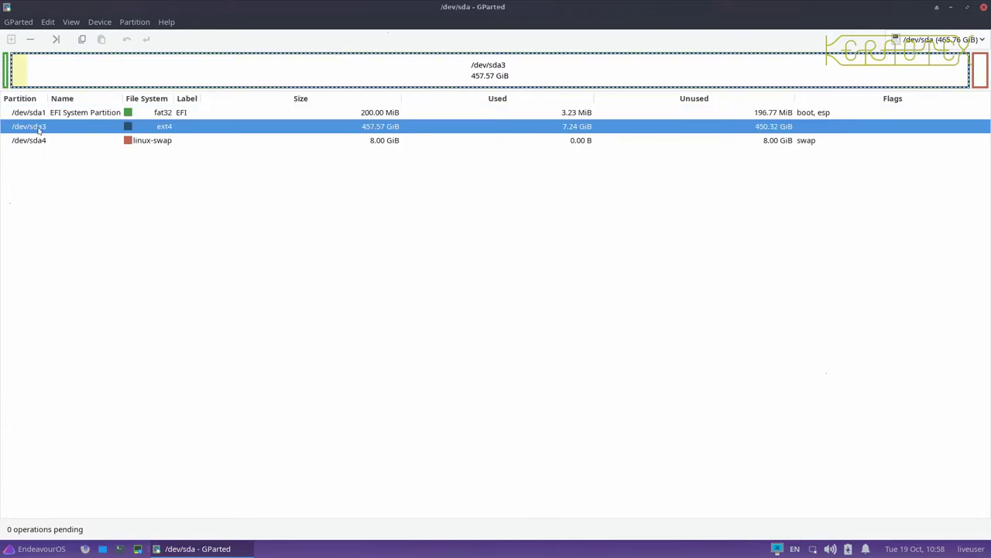
left_click(33, 143)
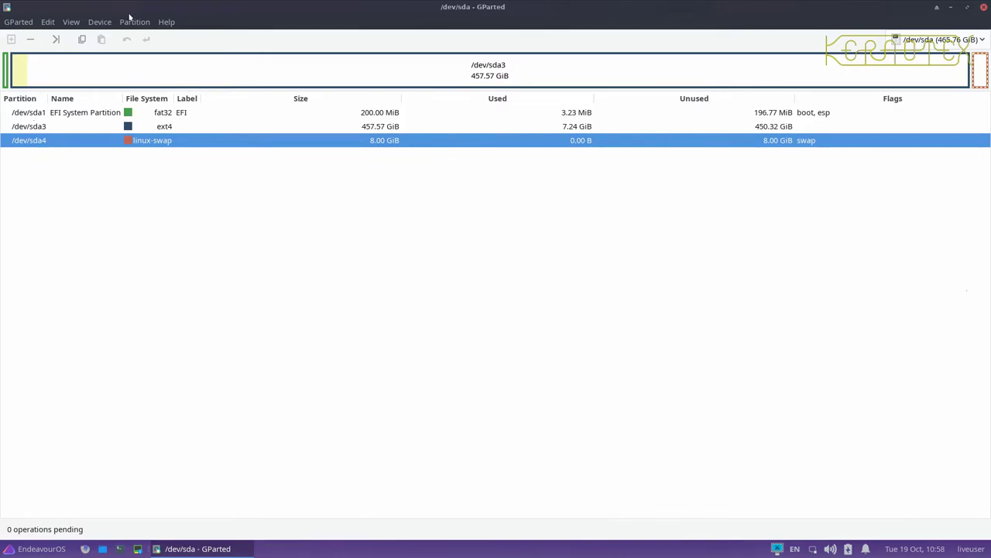
left_click(49, 23)
left_click(294, 66)
right_click(291, 69)
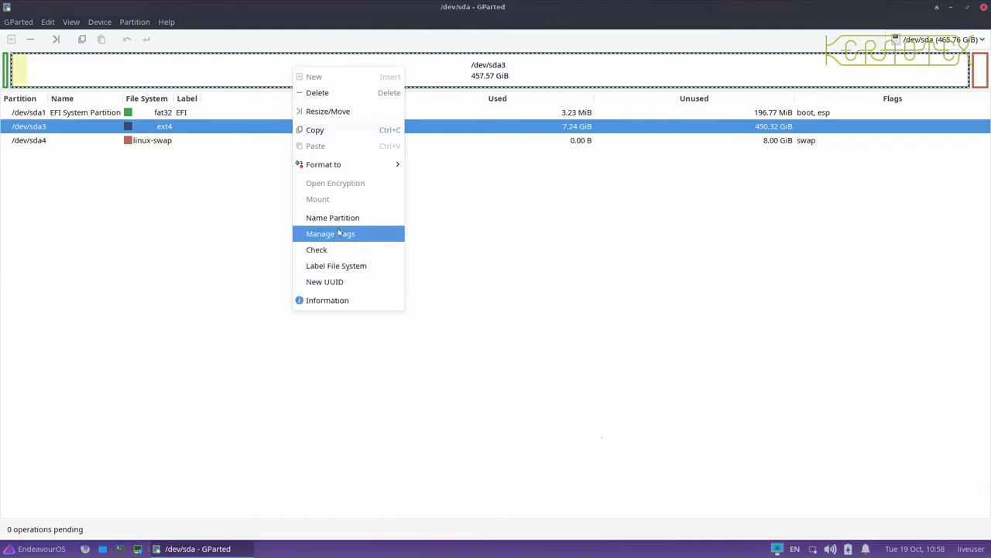
mouse_move(375, 165)
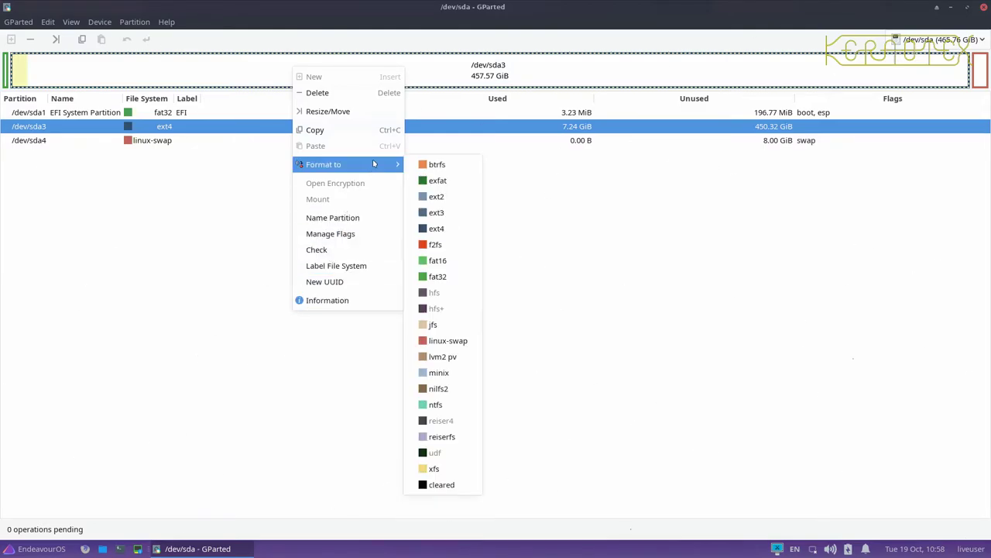
left_click(644, 217)
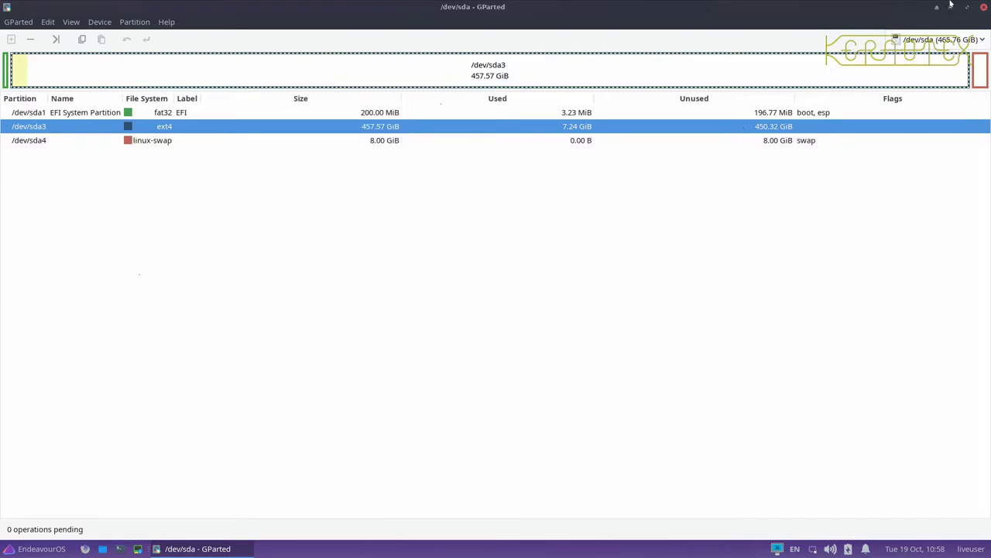
Close GParted, open a terminal, and set its scrollback to unlimited
left_click(982, 7)
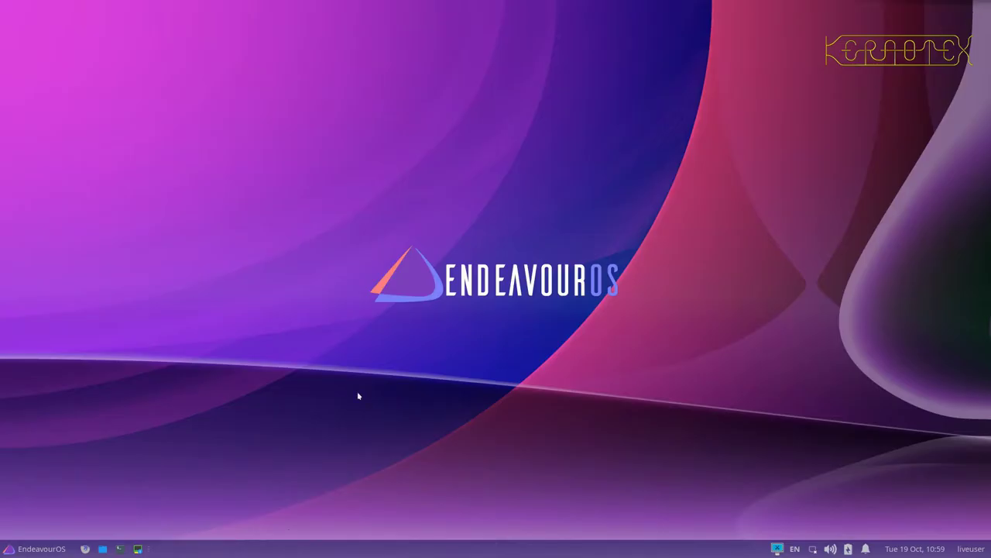
left_click(115, 549)
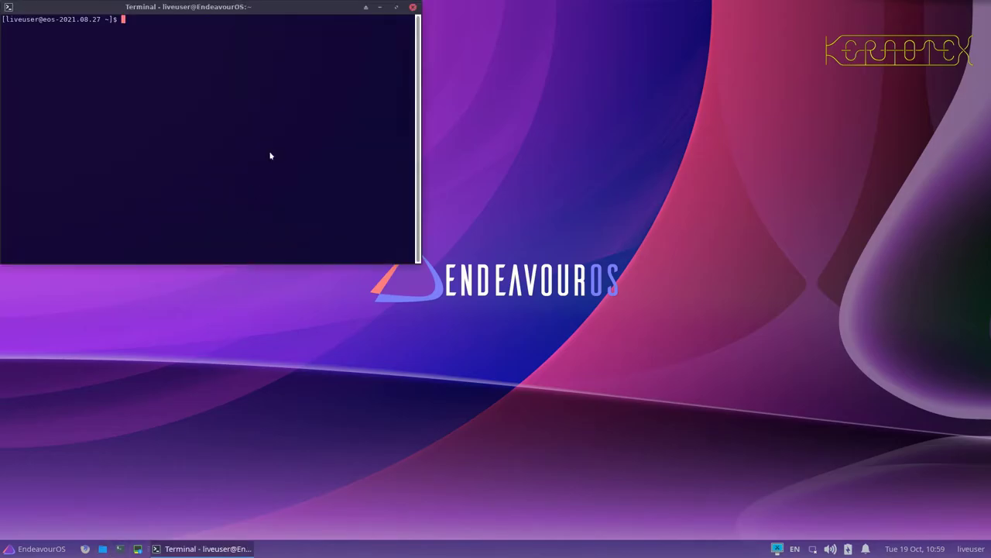
right_click(271, 156)
left_click(290, 335)
left_click(283, 234)
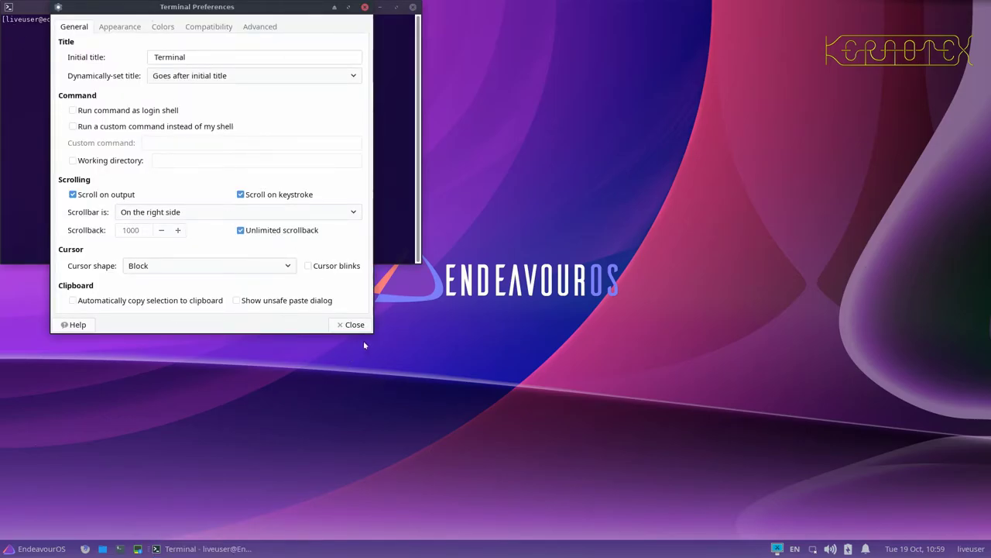
Replace the system font with Monospace Regular 16 and close the preferences
left_click(106, 27)
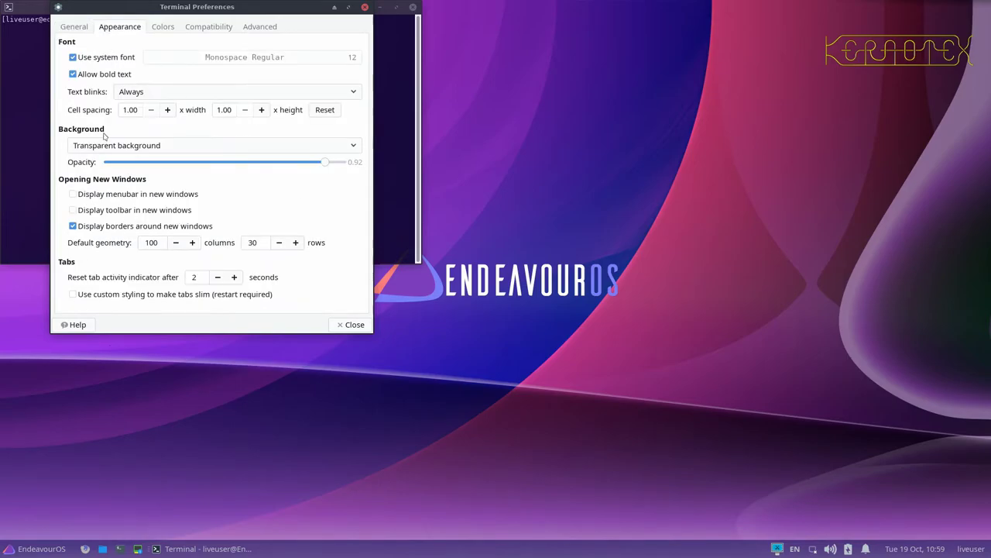
left_click(91, 58)
left_click(349, 58)
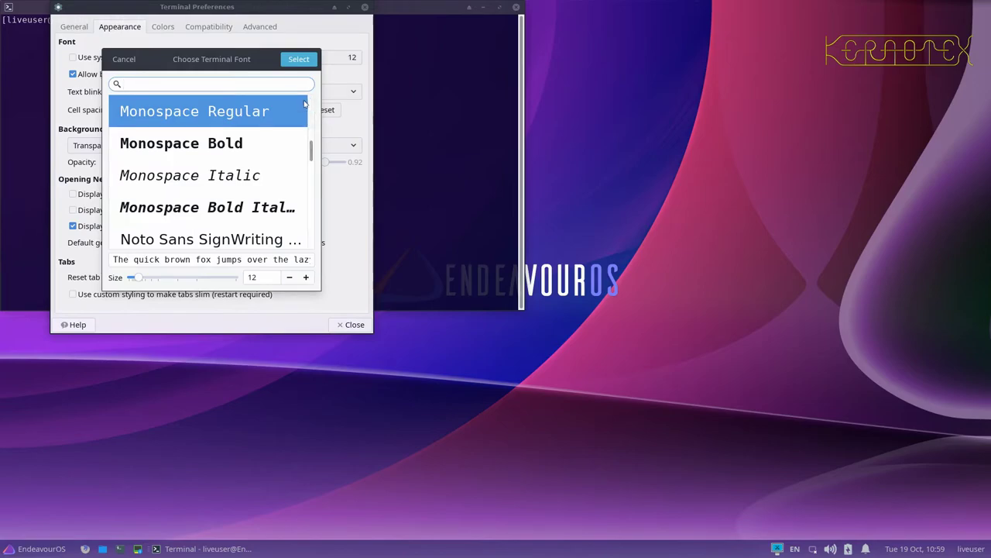
left_click(305, 278)
left_click(305, 279)
left_click(305, 278)
left_click(305, 278)
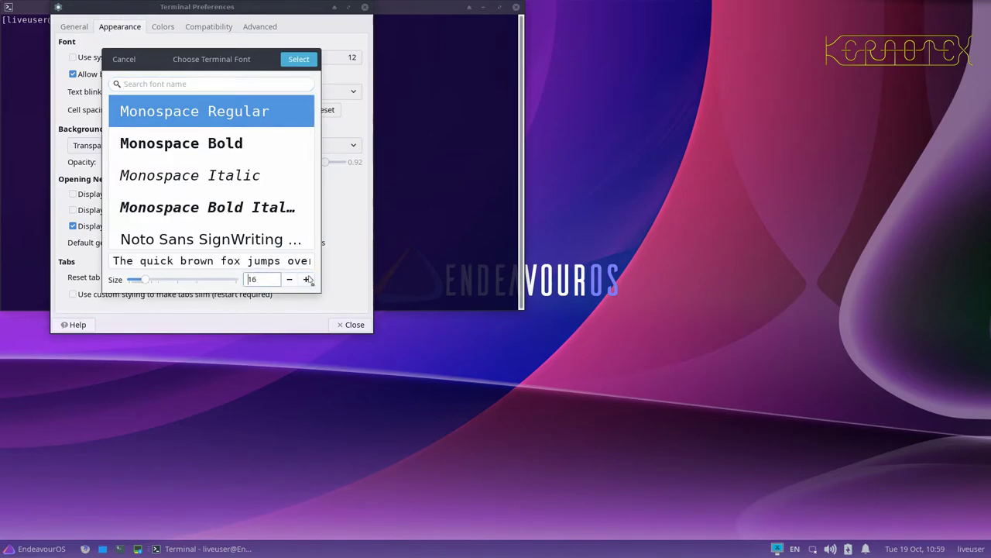
left_click(299, 60)
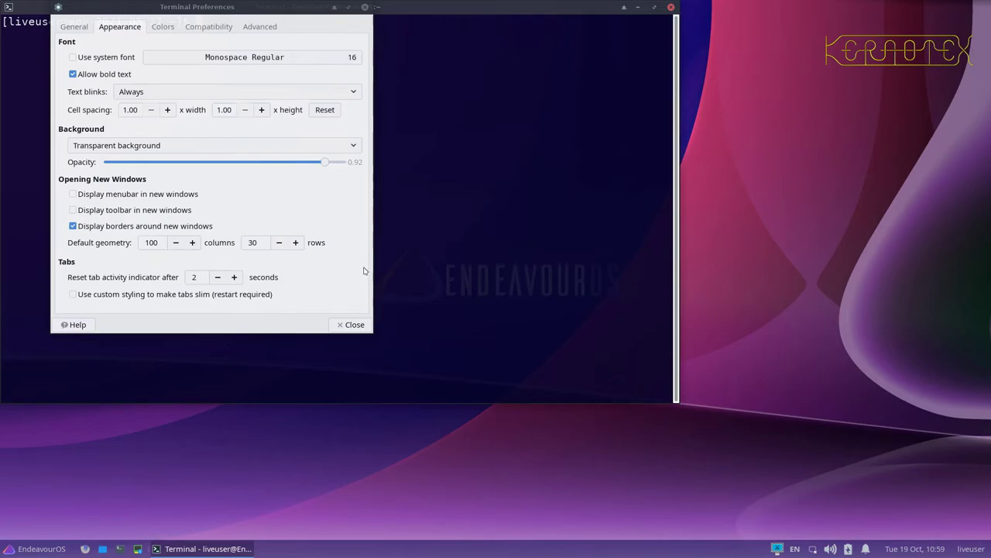
left_click(339, 326)
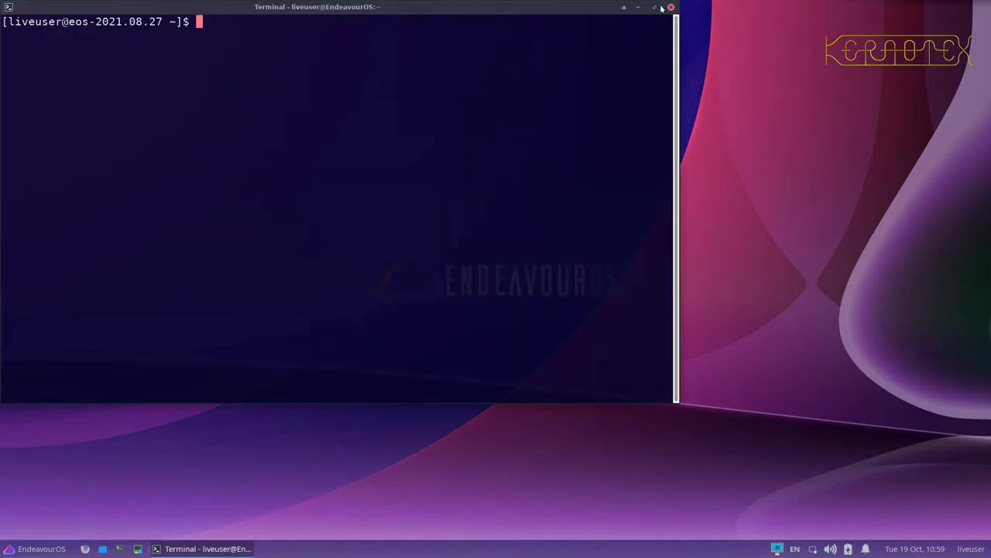
Maximize the terminal, become root with sudo su -, and run fdisk -l /dev/sda
left_click(656, 8)
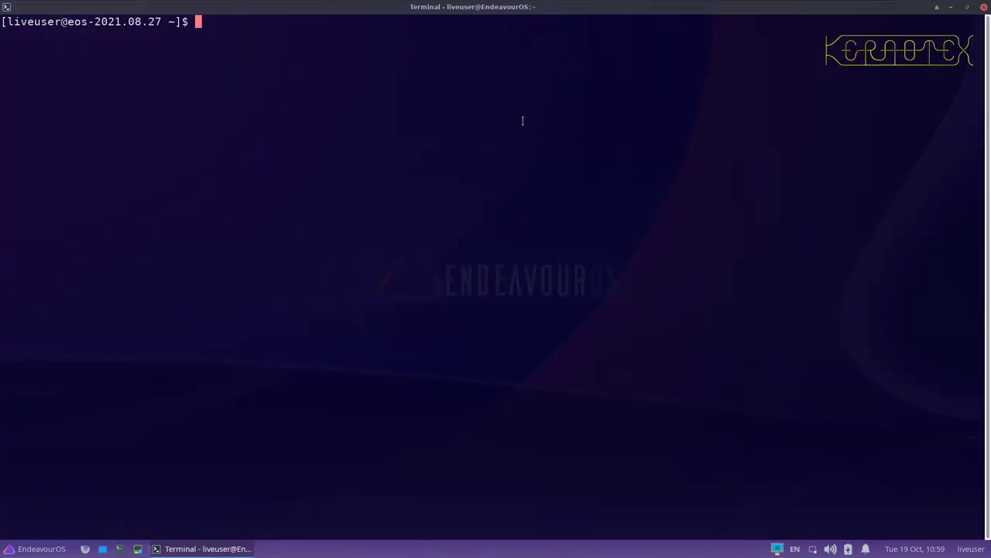
type("sudo su -")
key("Return")
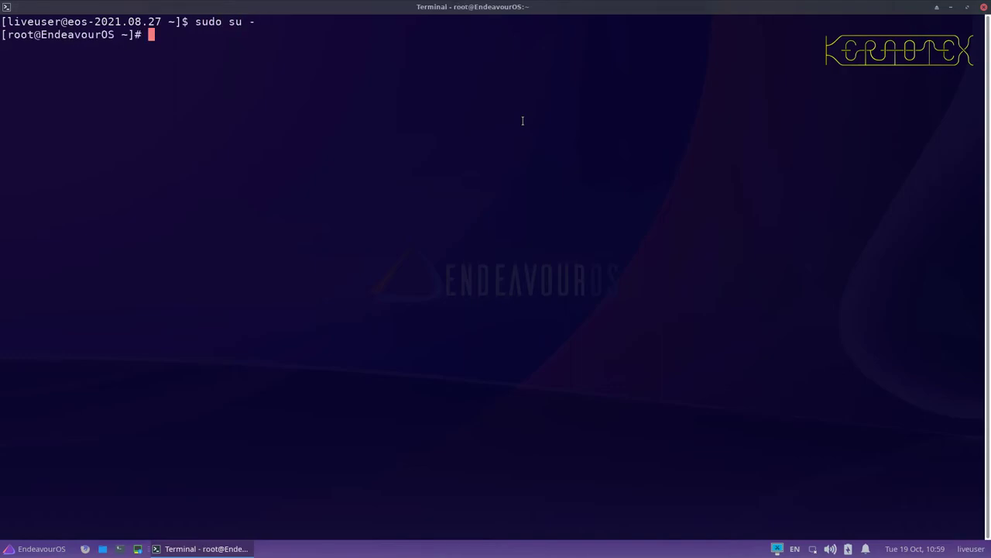
type("fdisk -l /dev/sda")
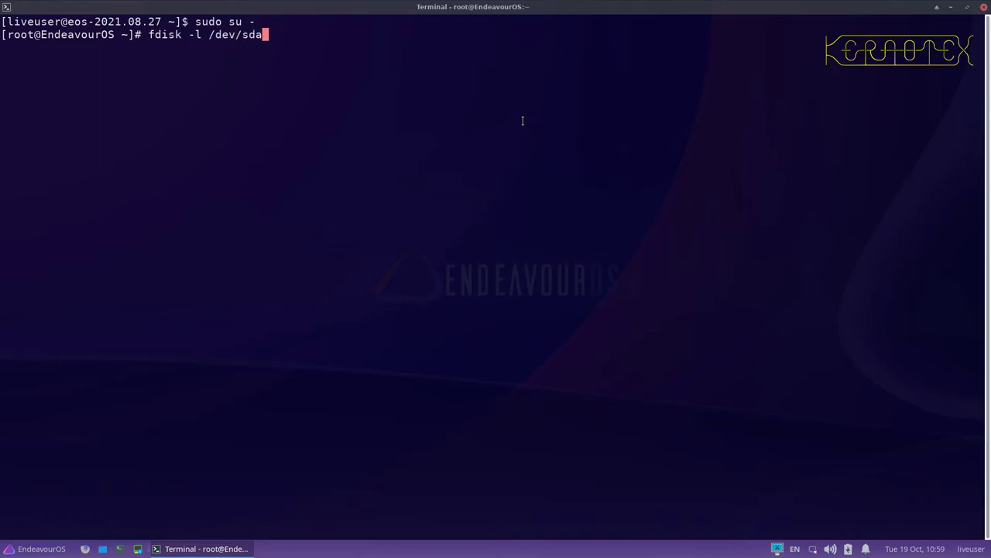
key("Return")
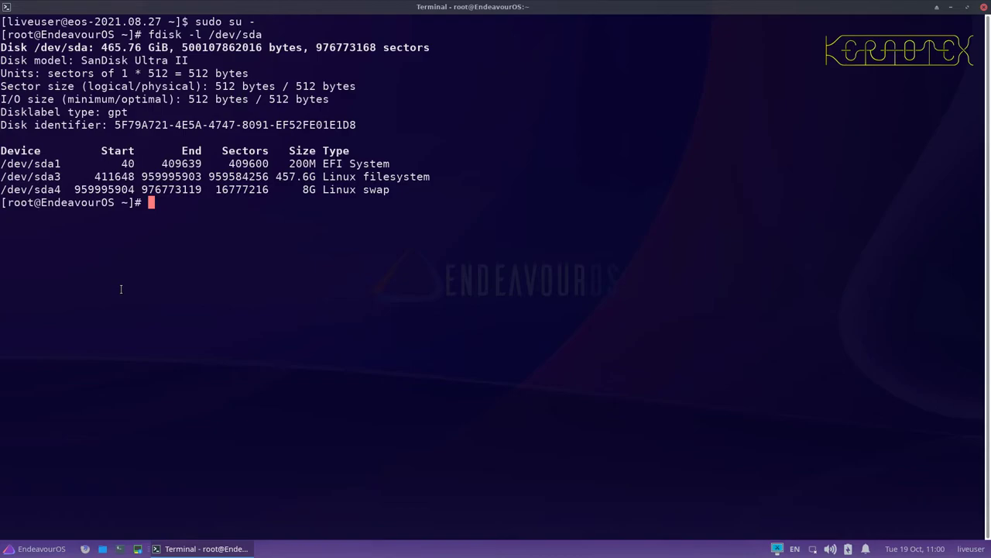
Open /dev/sda in gdisk, correcting the mistyped path, and list its commands with ?
type("gdisk /derv/sda")
key("BackSpace")
key("BackSpace")
key("BackSpace")
key("BackSpace")
key("BackSpace")
key("BackSpace")
type("v/sda")
key("Return")
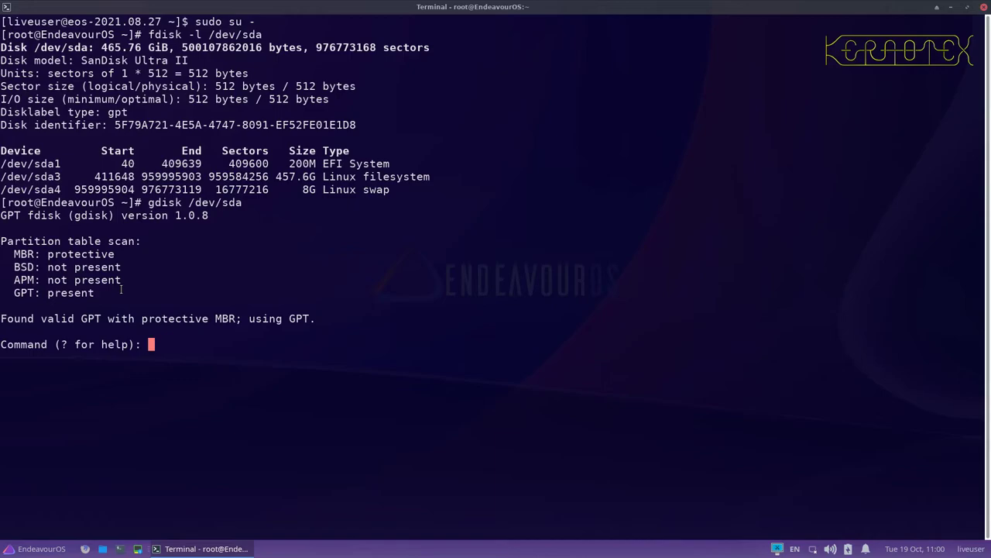
type("?")
key("Return")
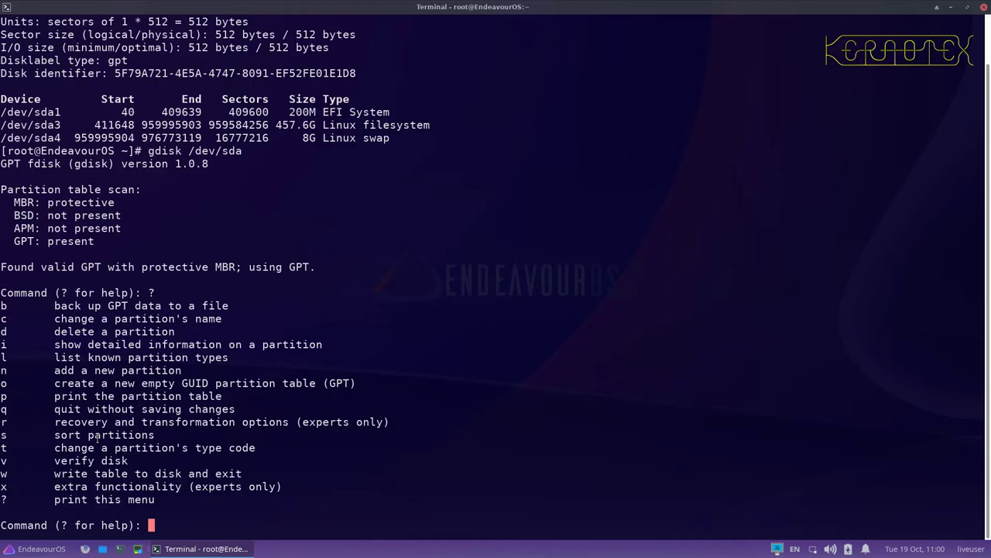
Sort the partitions with s, print the table with p, and start writing with w
type("s")
key("Return")
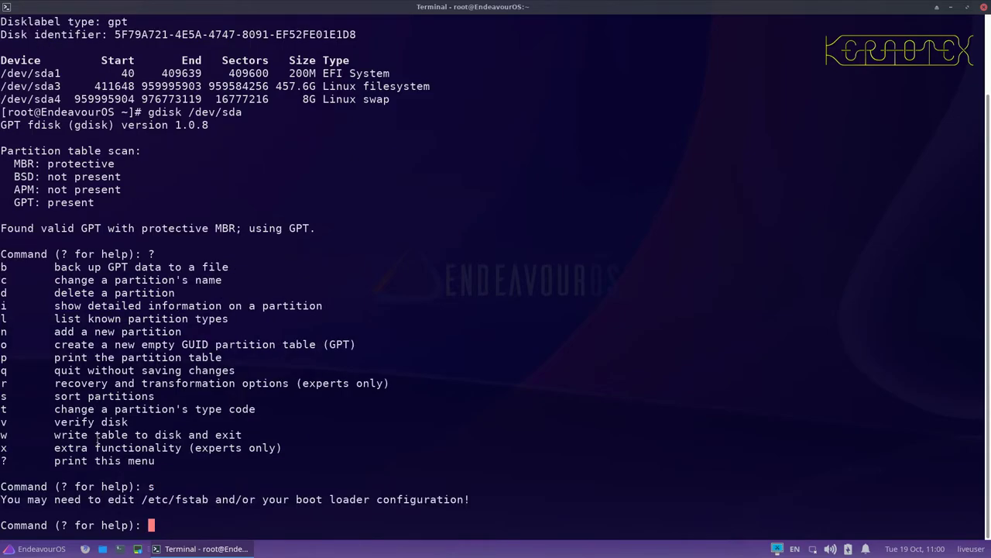
type("p")
key("Return")
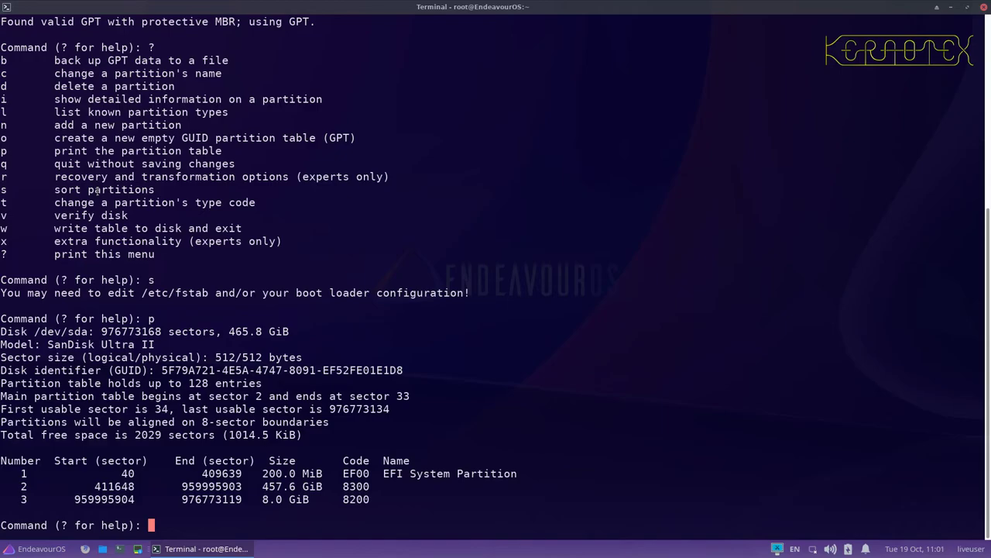
type("w")
key("Return")
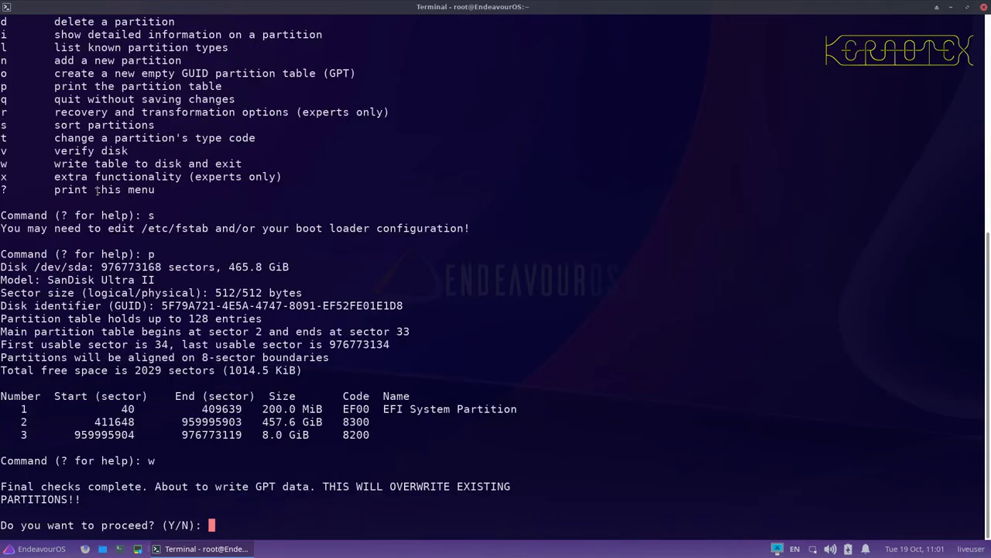
Confirm writing the sorted GPT to /dev/sda and list it with fdisk -l
type("y")
key("Return")
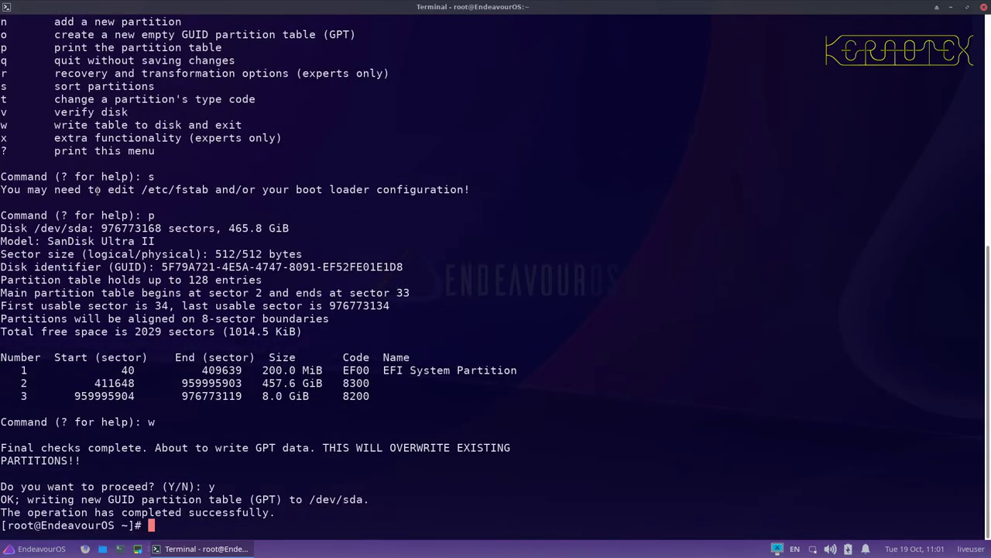
type("fdisk -l /dev/sda")
key("Return")
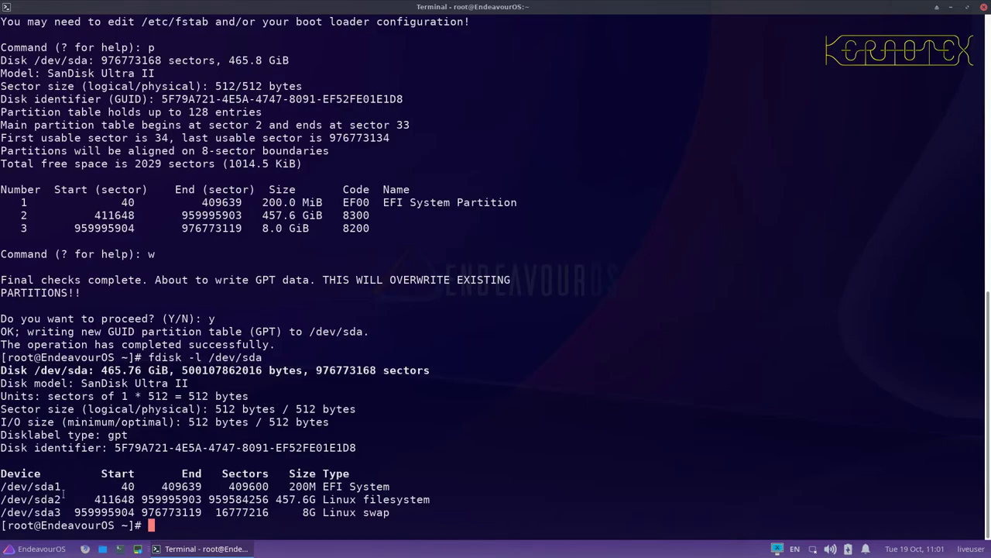
Highlight the 457.6G filesystem, now sda2, and enter mount /dev/sda2 /mnt/
scroll(52, 500, "up", 15)
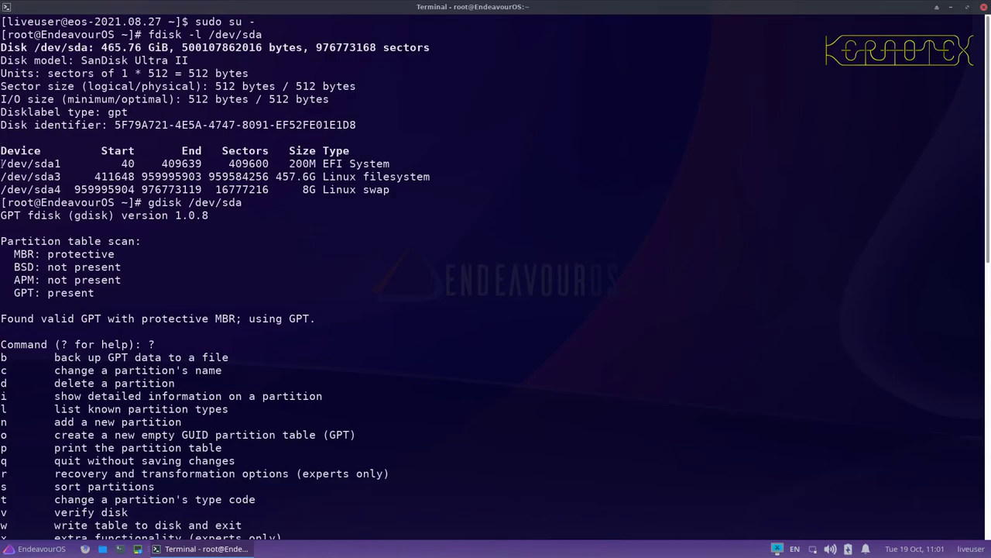
left_click_drag(50, 177, 76, 189)
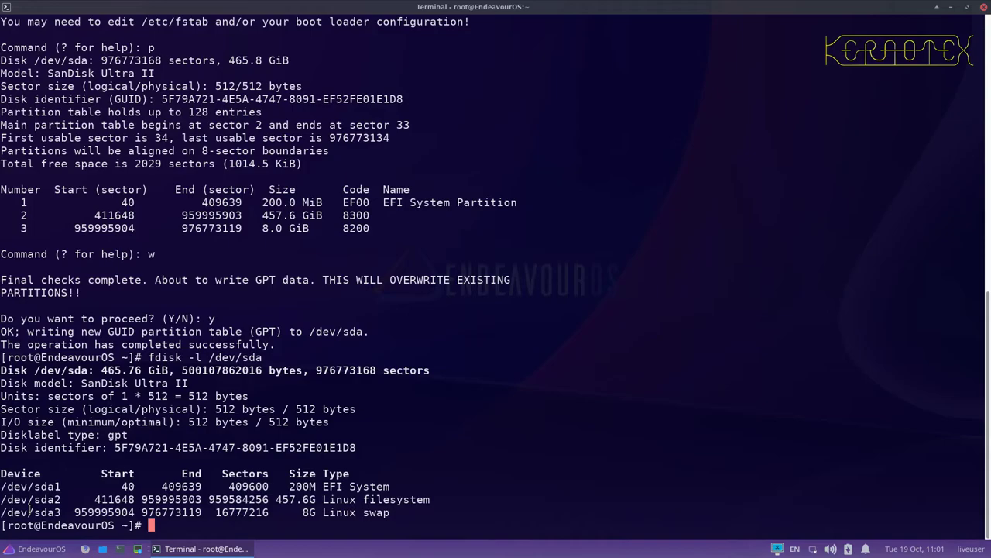
type("mount /dev/sda2 /mnt/")
Mount /dev/sda2 on /mnt and change into /mnt/boot
key("Return")
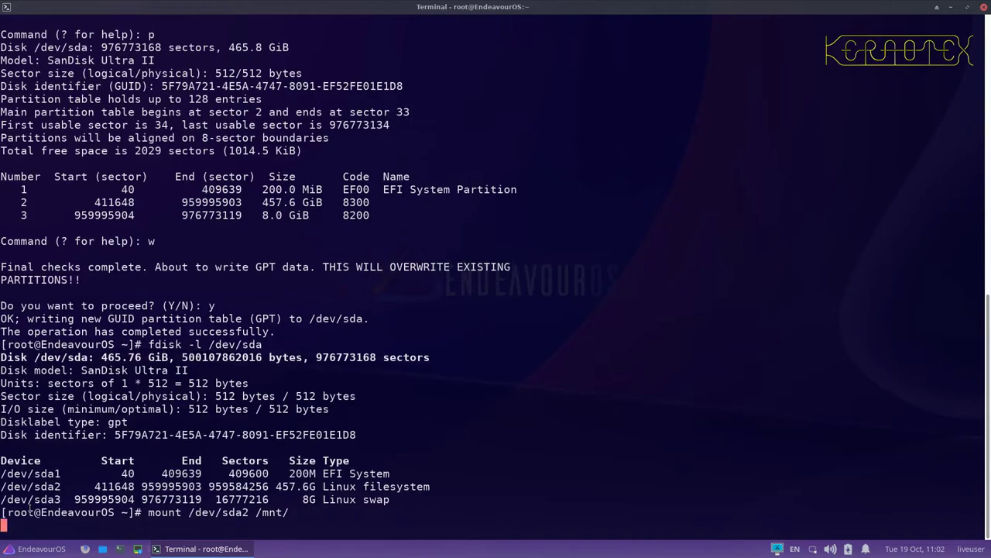
type("cd /mnt")
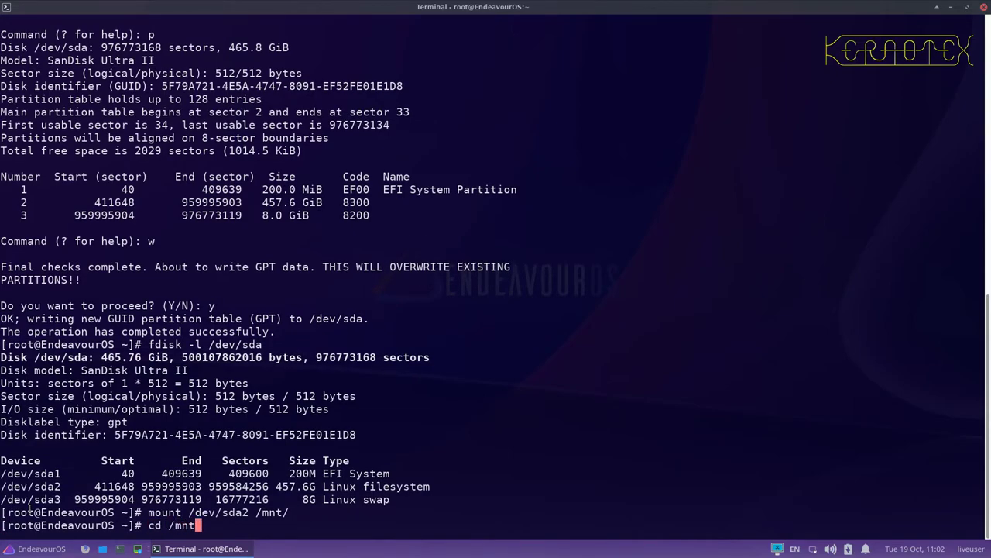
key("Return")
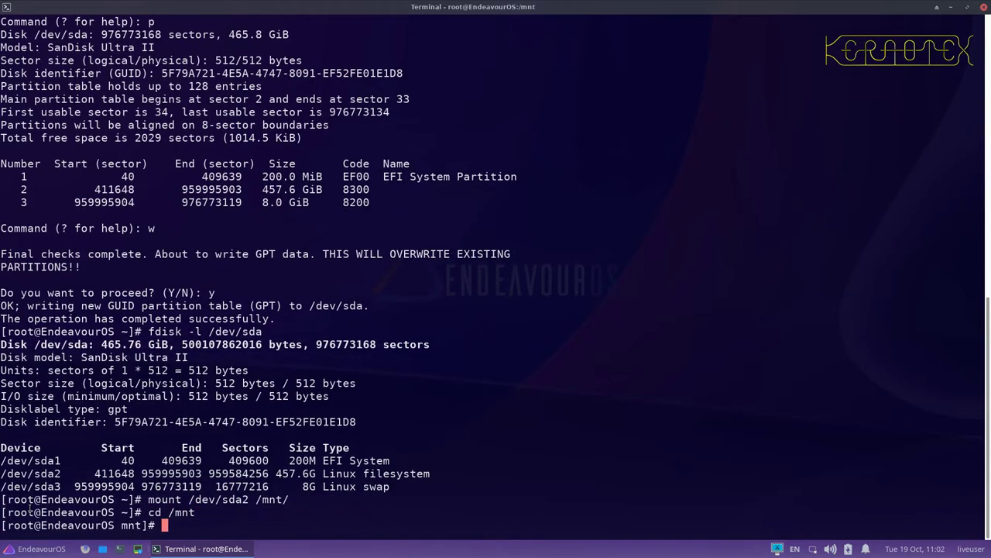
type("cd /")
key("BackSpace")
type("boot/")
key("Return")
List /mnt/boot, then enter the grub folder and list it to find grub.cfg
type("ls -l")
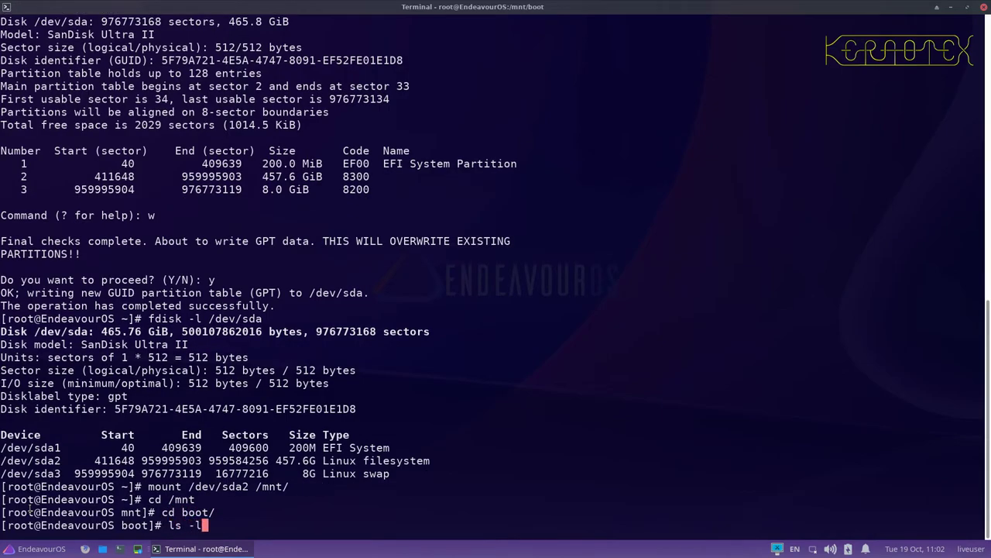
key("Return")
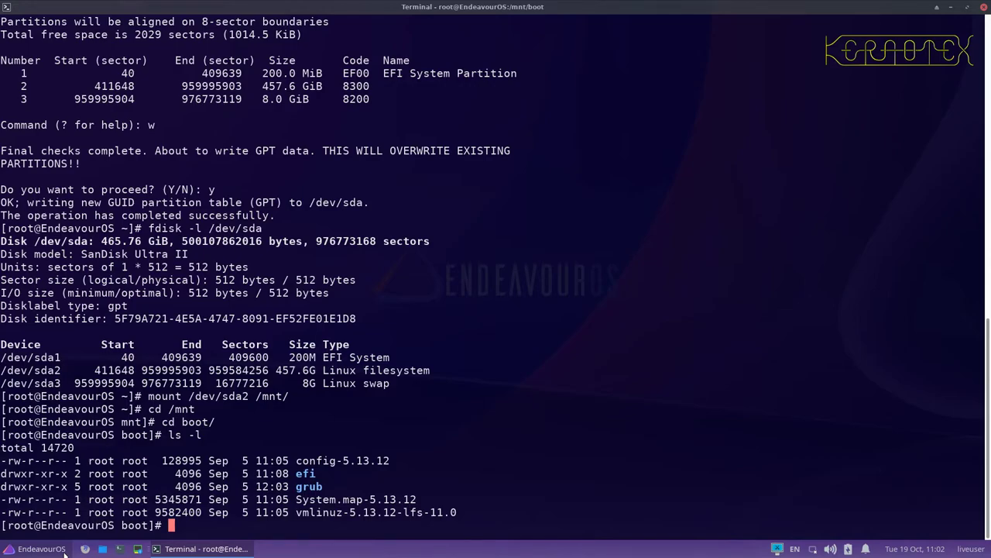
type("cd grub/")
key("Return")
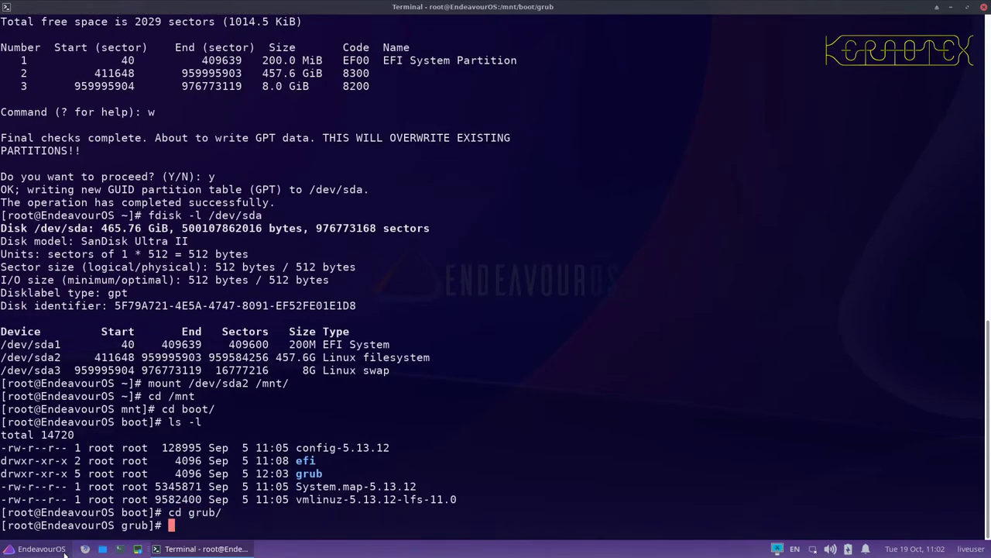
type("ls -l")
key("Return")
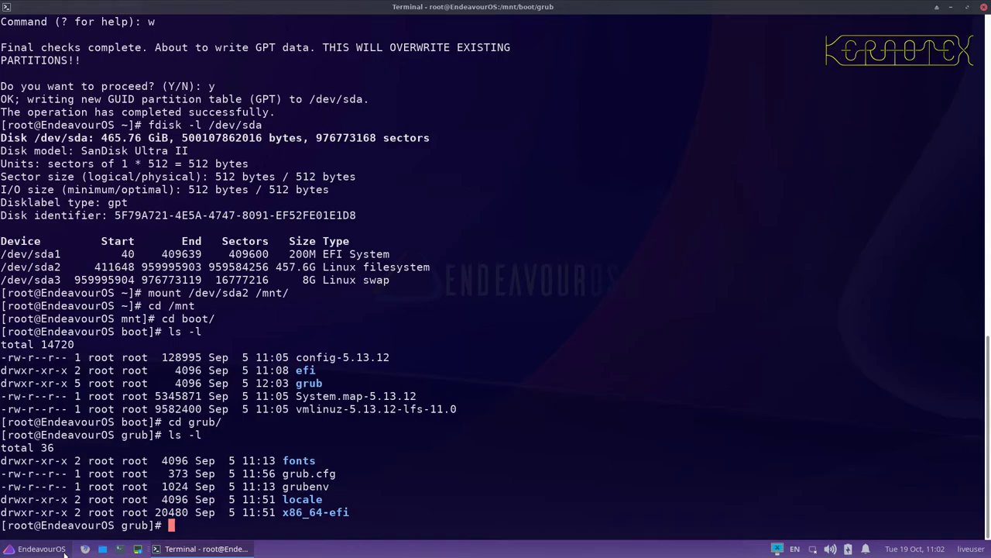
Try opening grub.cfg in vi and then vim, both unavailable, and erase the editor name
type("vi grub.cfg")
key("Return")
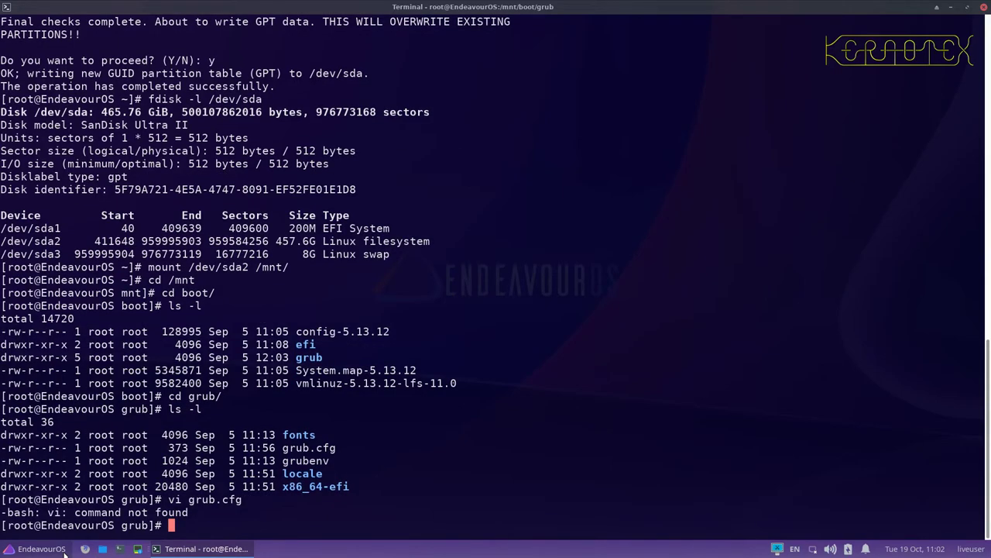
key("Up")
key("Left")
key("Left")
key("Left")
key("Left")
key("Left")
key("Left")
key("Left")
key("Left")
key("Left")
type("m")
key("Return")
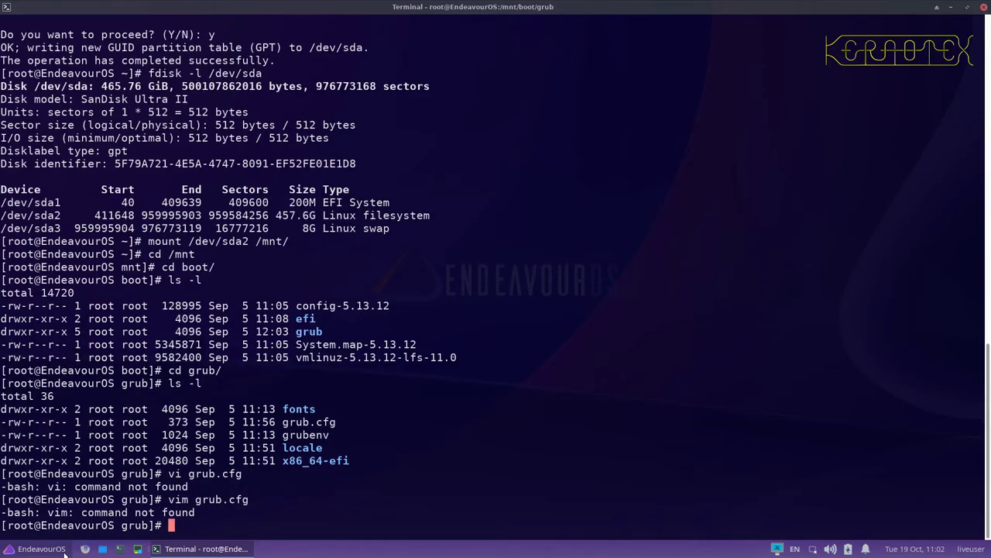
key("Up")
key("Left")
key("Left")
key("Left")
key("Left")
key("Left")
key("Left")
key("Left")
key("Left")
key("Left")
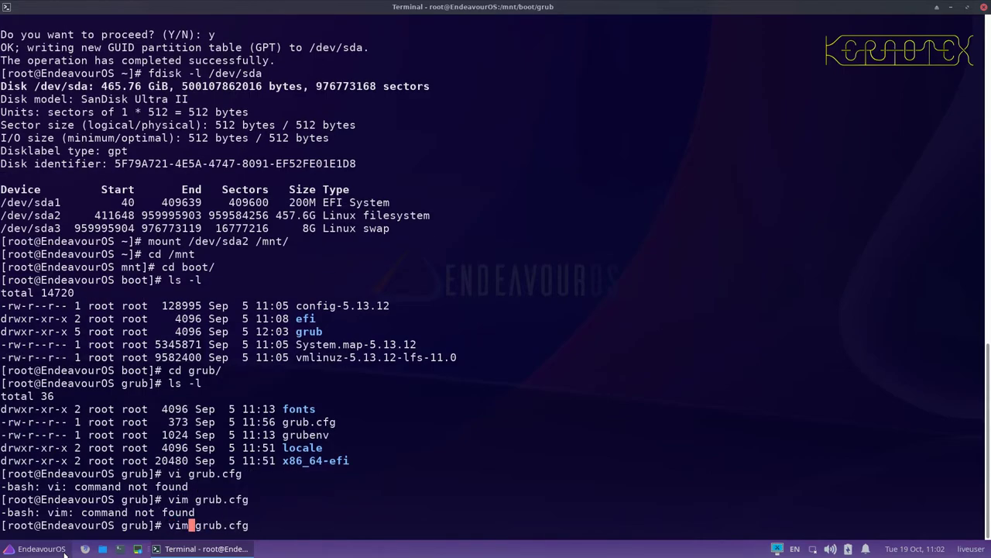
key("BackSpace")
key("BackSpace")
key("BackSpace")
Open grub.cfg in nano and change set root from (hd7,gpt3) to (hd7,gpt2)
type("nano")
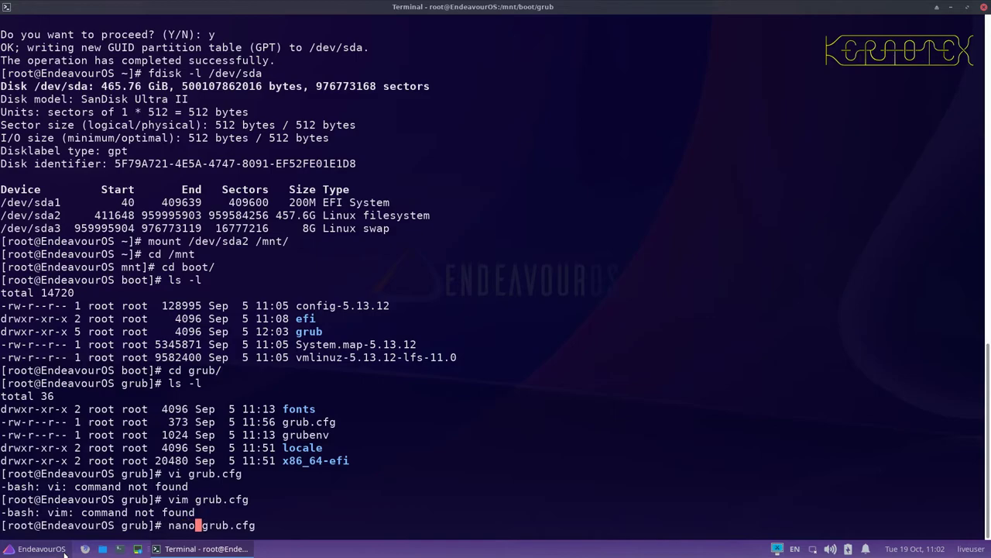
key("Return")
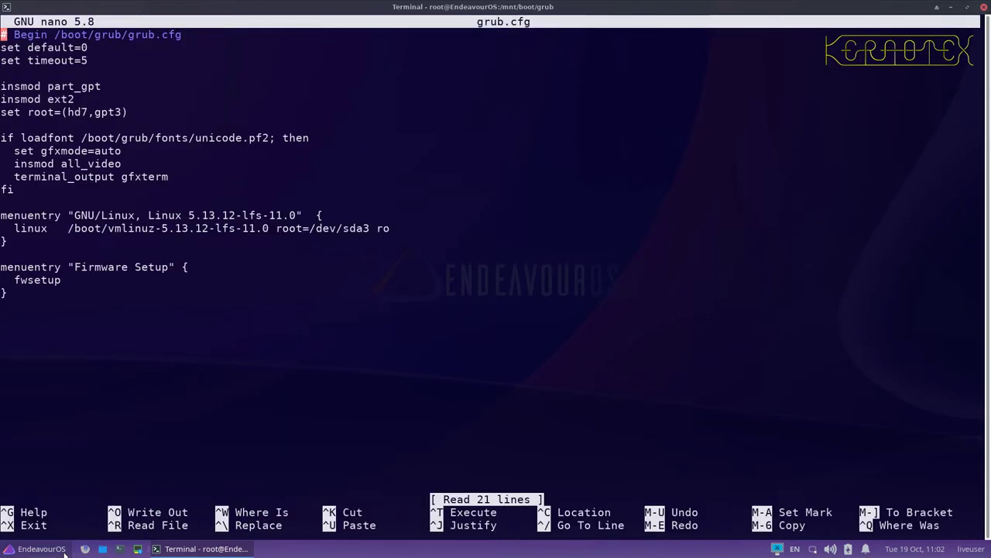
key("Down")
key("Down")
key("Down")
key("Down")
key("Down")
key("Down")
key("Right")
key("Right")
key("Right")
key("Right")
key("Right")
key("Right")
key("Right")
key("Right")
key("Right")
key("Right")
key("Right")
key("Right")
key("Right")
key("Right")
key("Right")
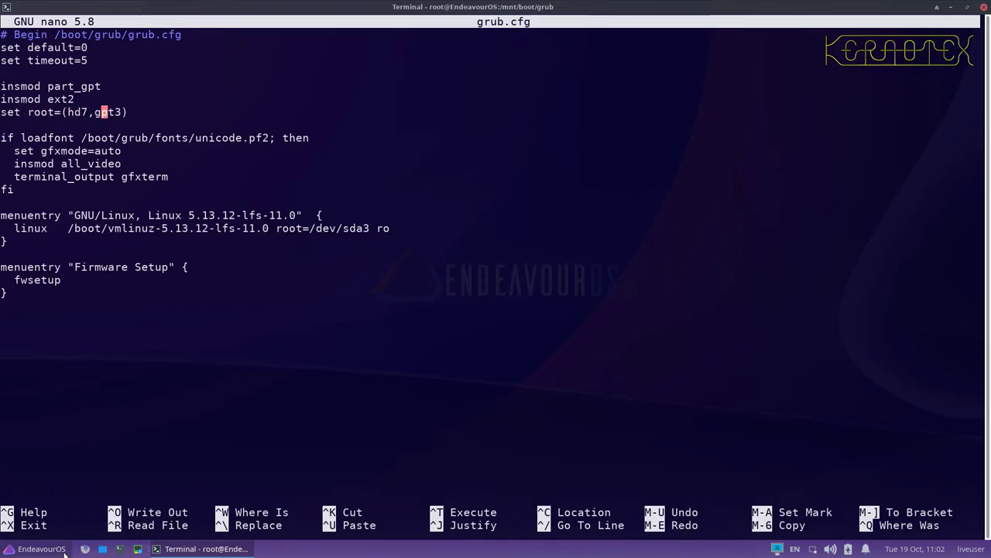
key("Right")
key("Right")
key("Delete")
type("2")
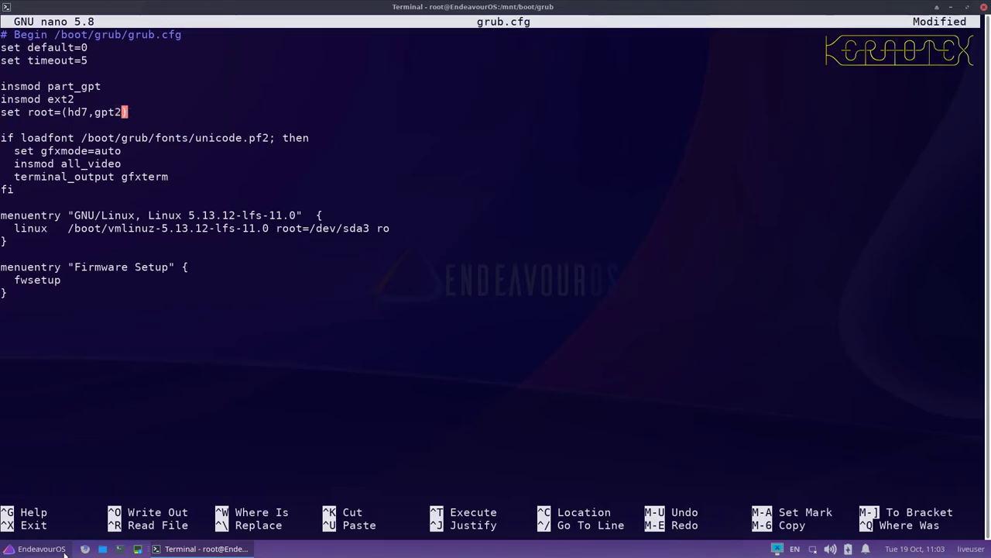
Change the kernel line's root=/dev/sda3 to root=/dev/sda2 and save grub.cfg
key("Down")
key("Down")
key("Down")
key("Down")
key("Down")
key("Down")
key("Down")
key("Down")
key("Down")
key("Right")
key("Right")
key("Right")
key("Right")
key("Right")
key("Right")
key("Right")
key("Right")
key("Right")
key("Right")
key("Right")
key("Right")
key("Right")
key("Right")
key("Right")
key("Right")
key("Right")
key("Right")
key("Right")
key("Right")
key("Right")
key("Right")
key("Right")
key("Right")
key("Right")
key("Right")
key("Right")
key("Right")
key("Right")
key("Right")
key("Right")
key("Right")
key("Right")
key("Right")
key("BackSpace")
type("2")
type("`")
key("BackSpace")
key("BackSpace")
key("ctrl+x")
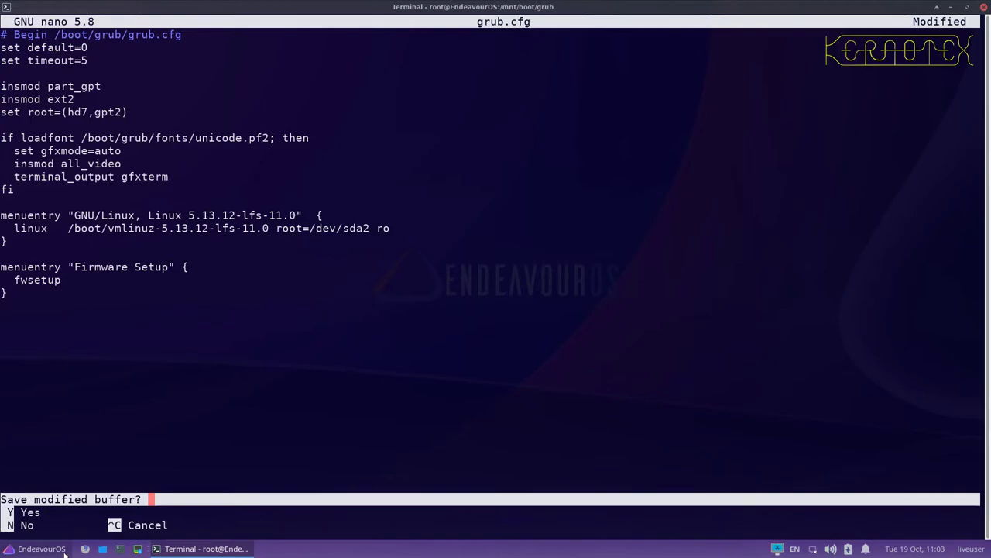
key("y")
key("Return")
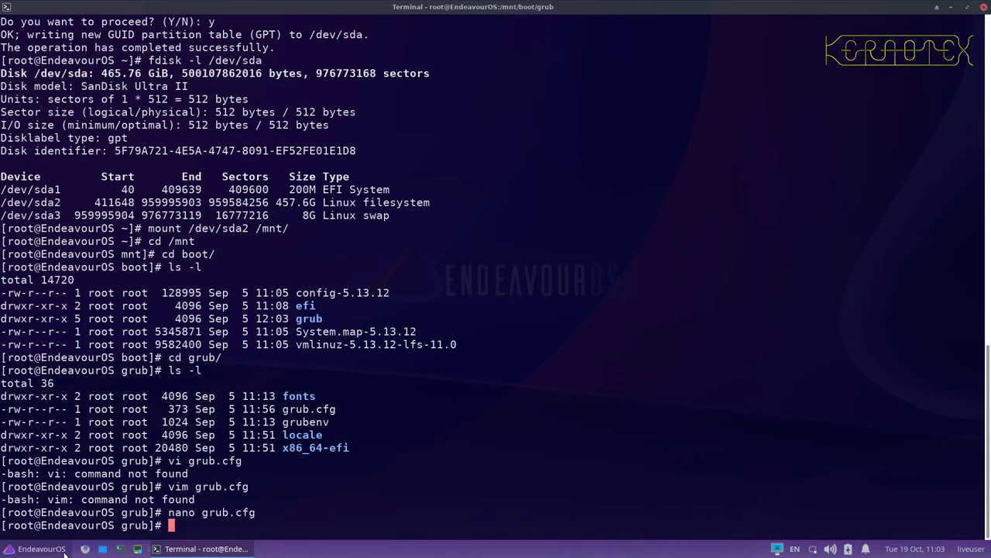
Print grub.cfg with cat to verify the edits, then go up to /mnt/boot
type("cat grub.cfg")
key("Return")
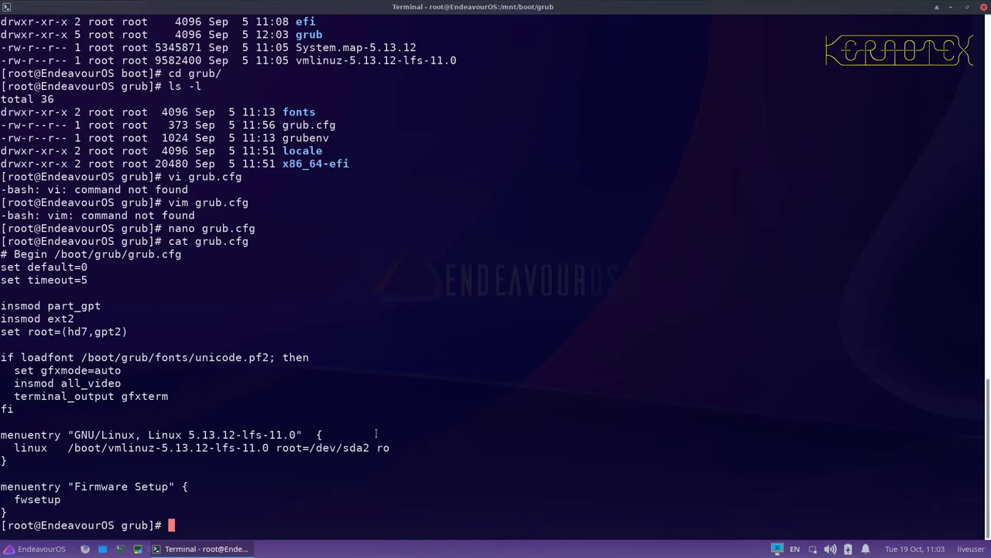
type("cd ../")
key("Return")
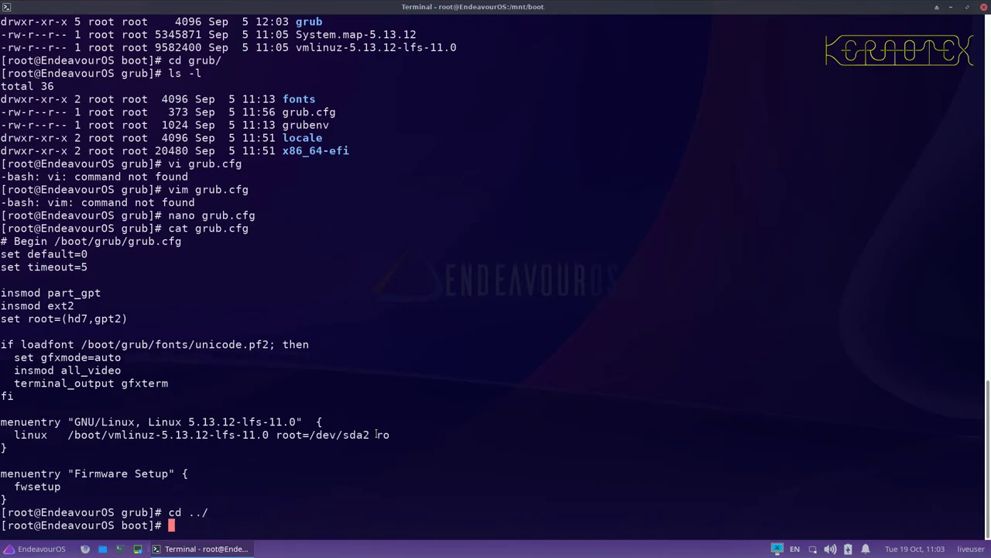
Move up to /mnt, enter the etc folder, and enter nano fstab
type("cd..")
key("Return")
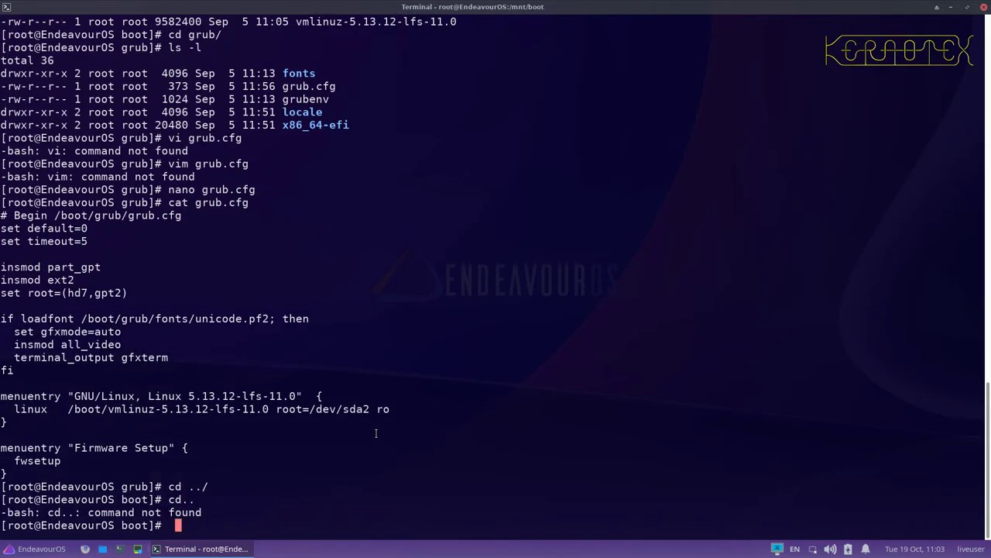
type("cd ..")
key("Return")
type("cd etc")
key("Return")
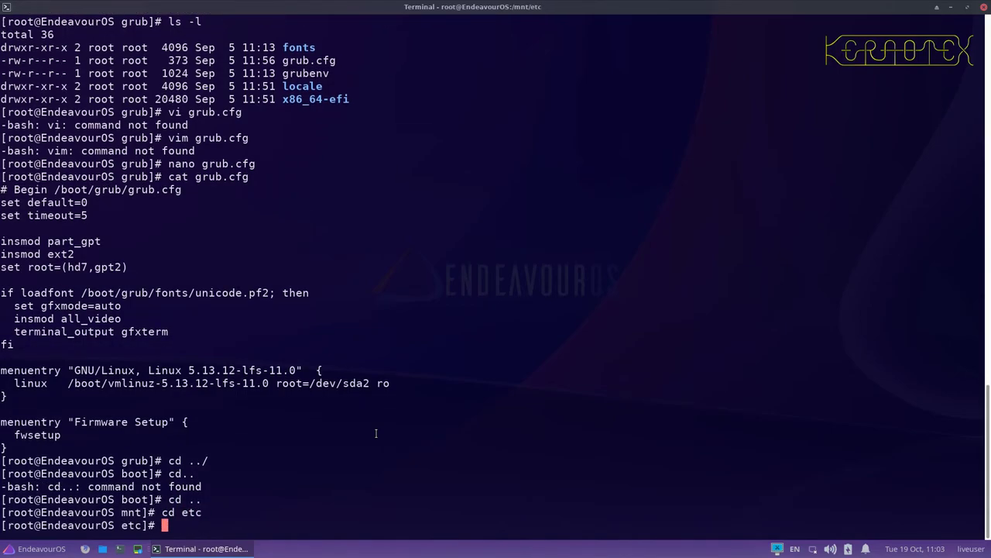
type("nano fstab")
Open fstab in nano and change the root device /dev/sda3 to /dev/sda2
key("Return")
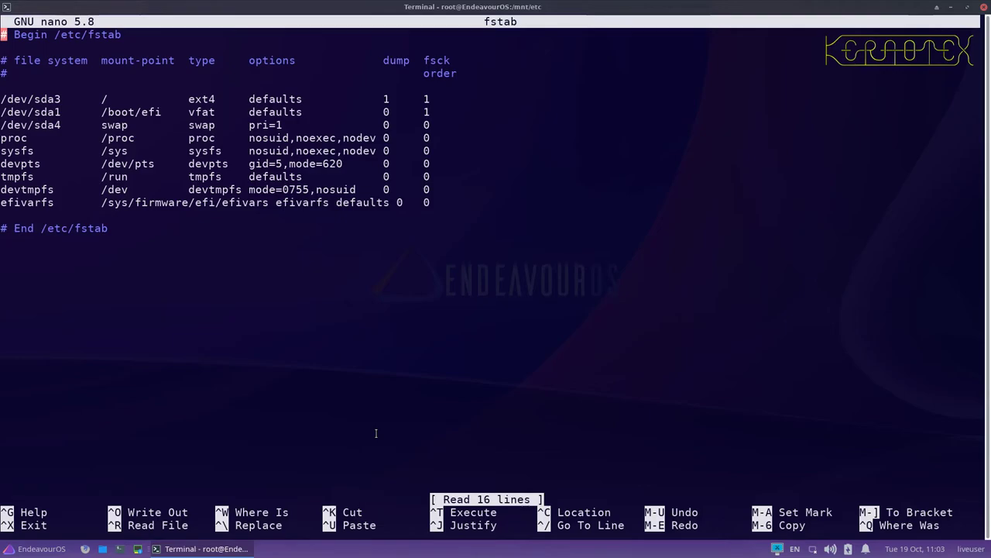
key("Down")
key("Down")
key("Down")
key("Down")
key("Down")
key("Right")
key("Right")
key("Right")
key("Right")
key("Right")
key("Right")
key("Right")
key("Right")
key("Delete")
type("2")
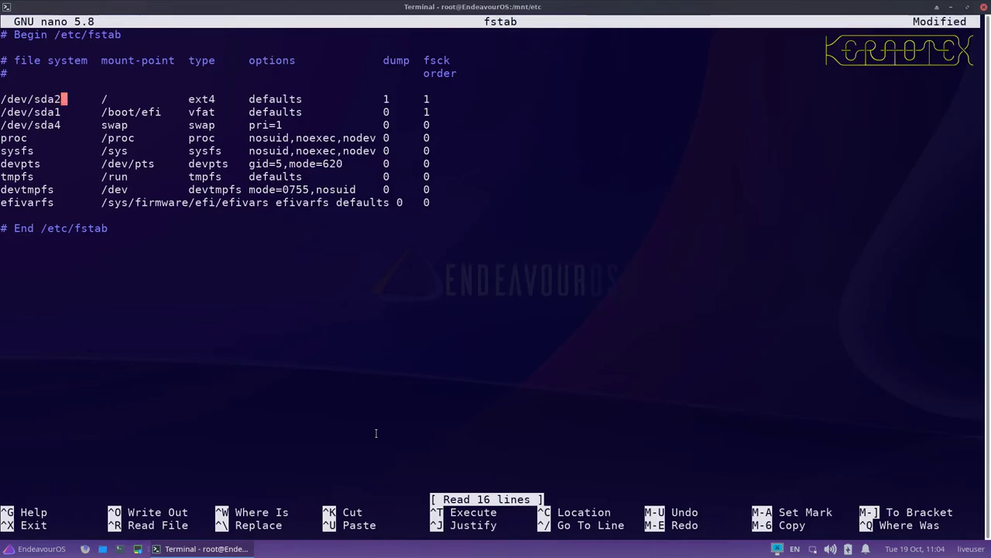
Change the swap device /dev/sda4 to /dev/sda3 and save fstab
key("Down")
key("Down")
key("BackSpace")
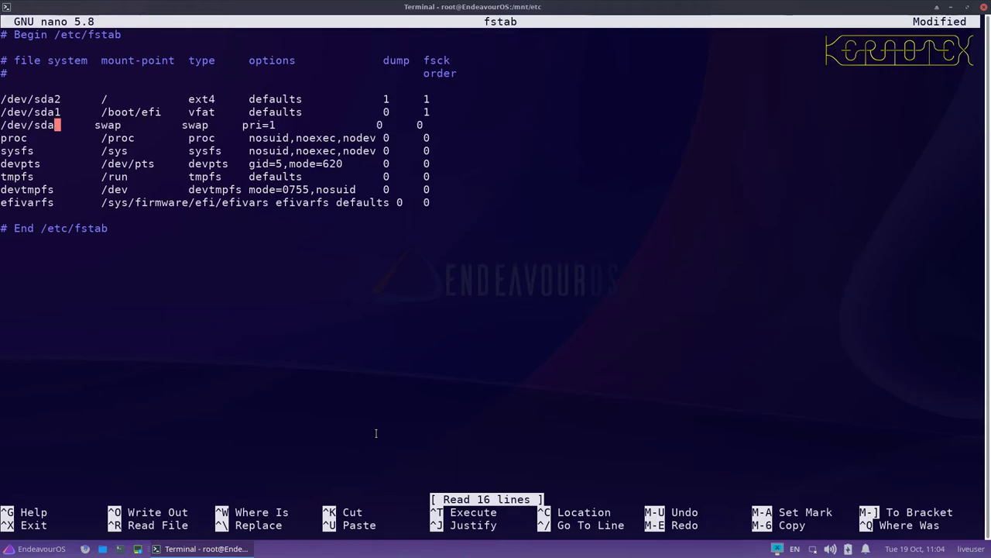
type("3")
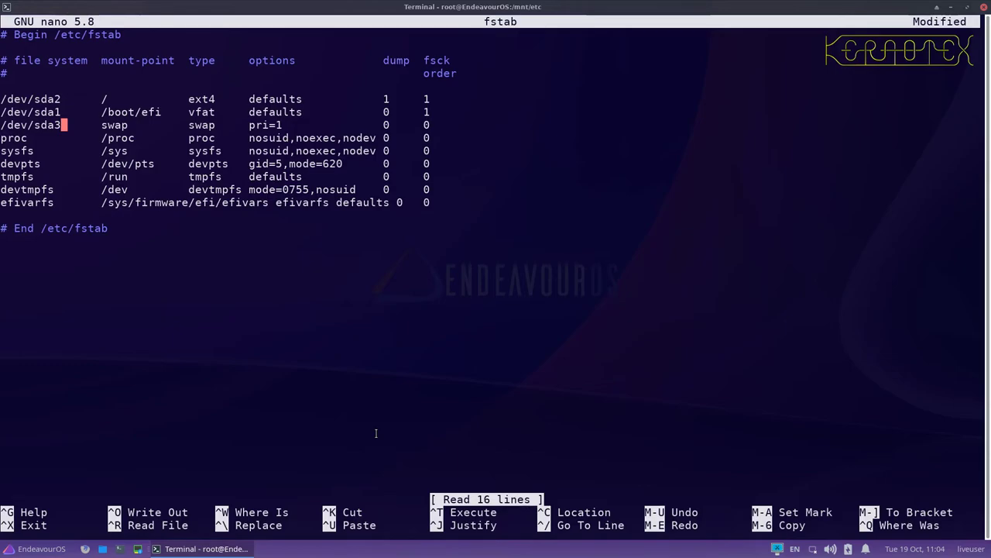
key("alt+colon")
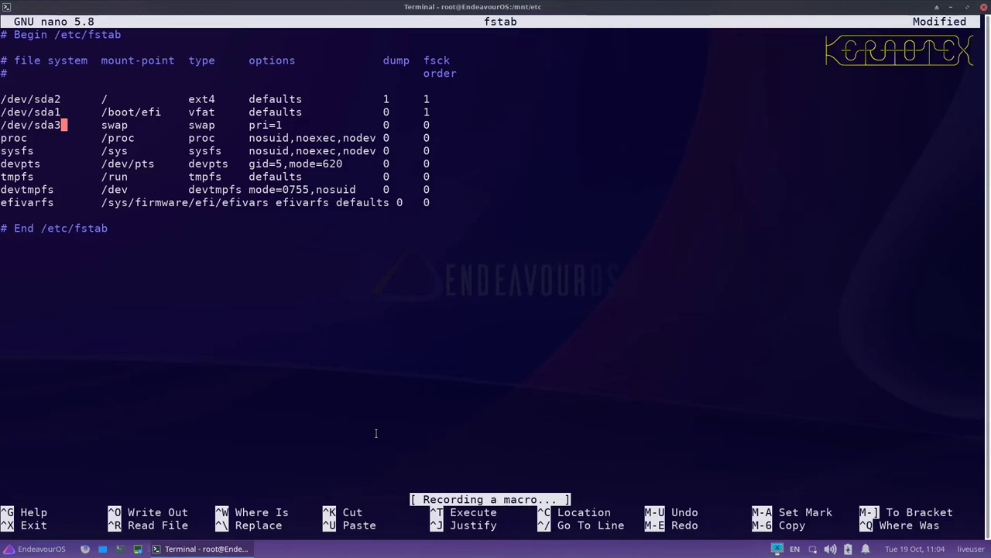
key("ctrl+x")
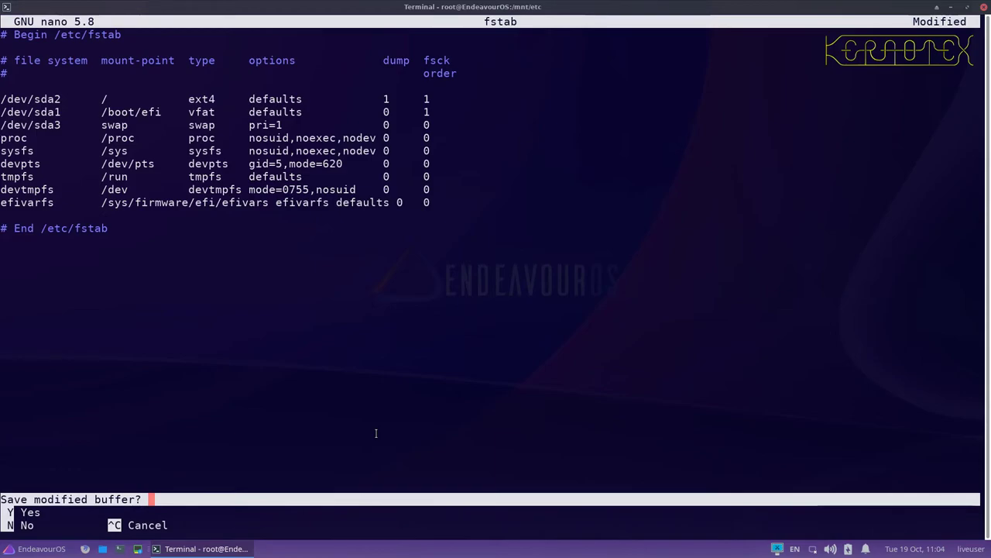
key("y")
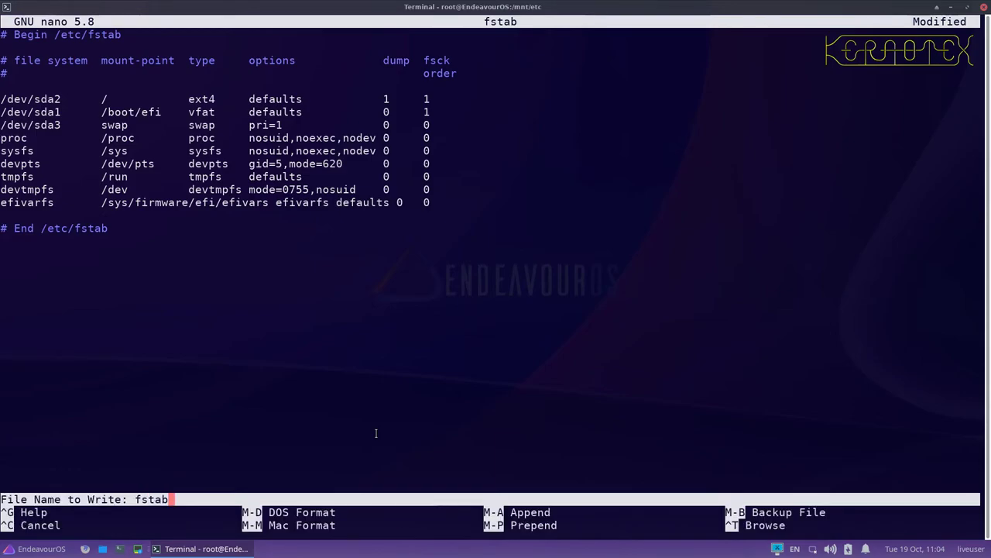
key("Return")
Print fstab with cat and highlight the new sda3 swap entry
type("cat fstab")
key("Return")
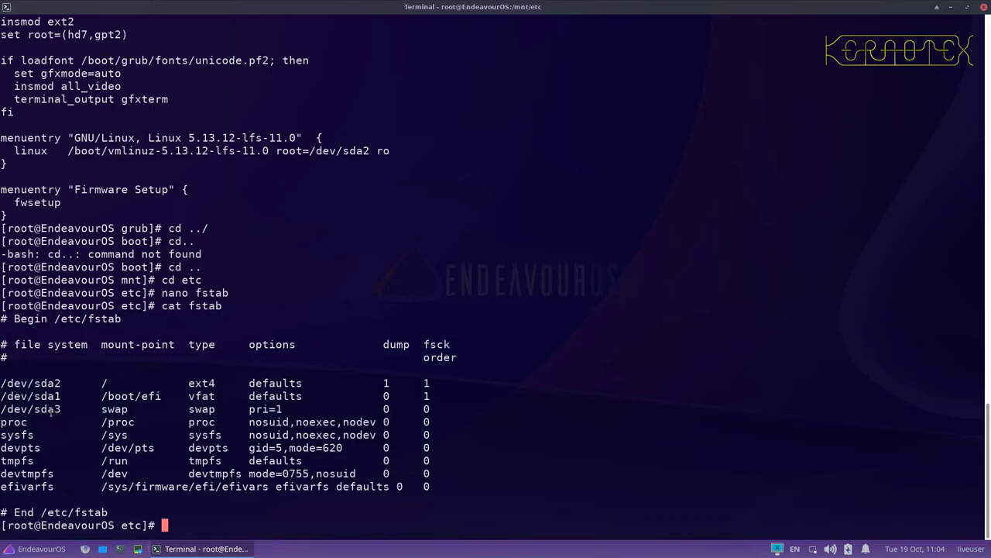
left_click_drag(40, 408, 68, 408)
Mount /dev/sda1 at /mnt/boot/efi/ and confirm the mount point in df -h output
type("mount ")
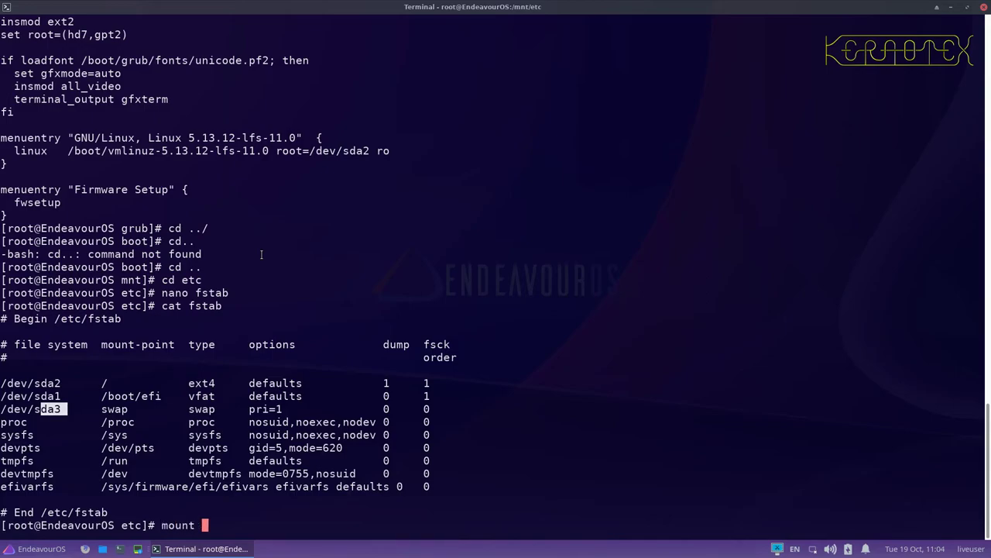
type("/dev/sda2")
key("BackSpace")
type("1 /mnt")
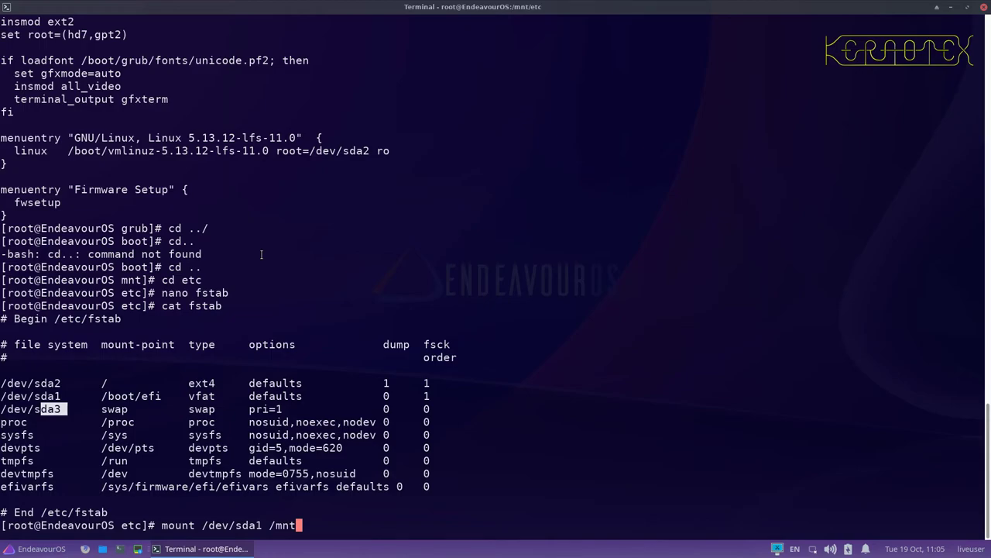
type("/boot/efi/")
key("Return")
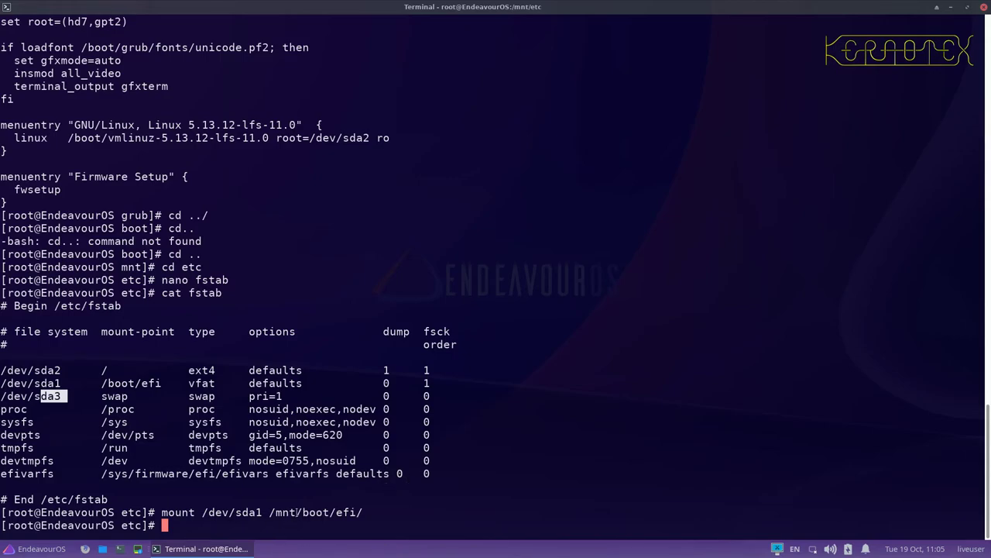
type("df -h")
key("Return")
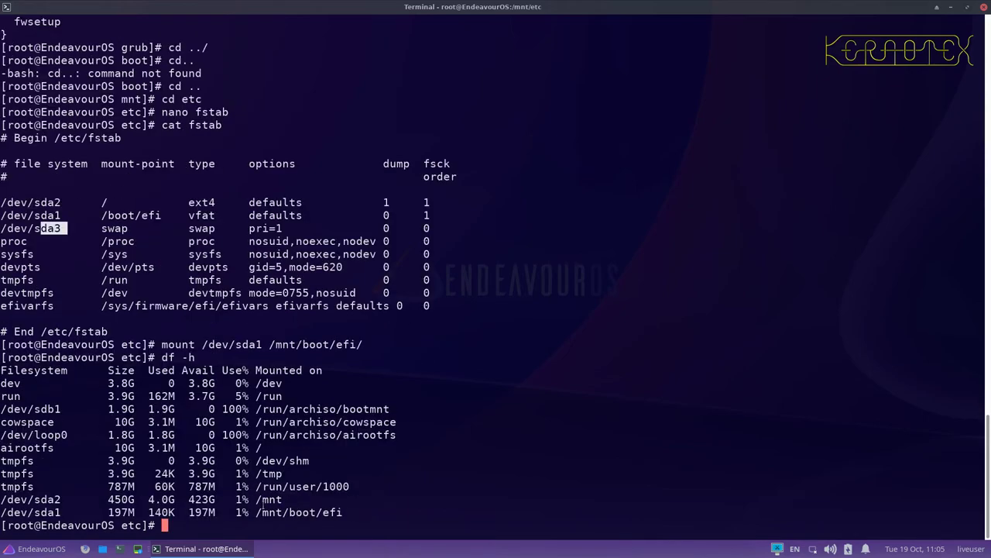
left_click_drag(235, 499, 342, 512)
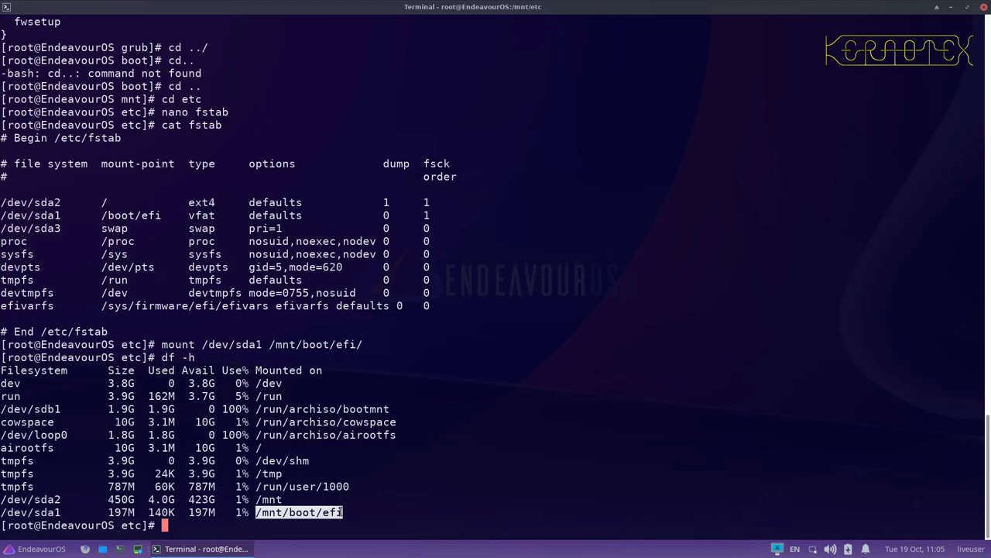
Enter /mnt/boot/efi, list it, then enter the EFI folder and list its contents
type("cd /mnt/boot/")
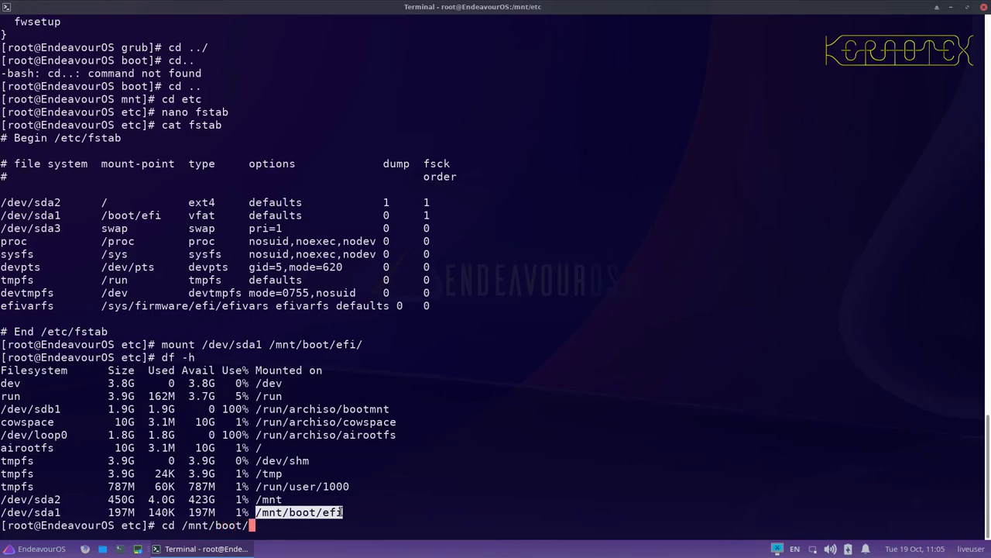
type("efi/")
key("Return")
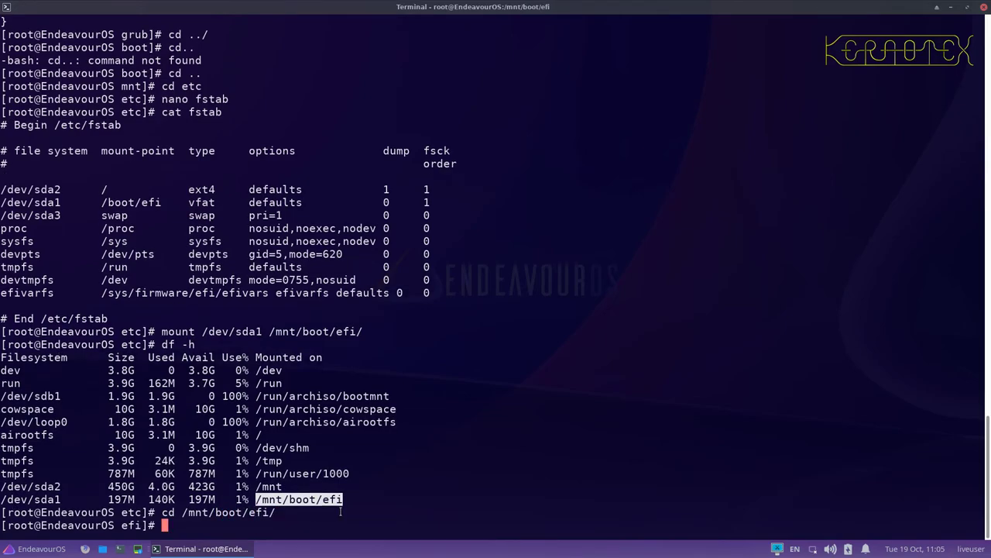
type("ls -l")
key("Return")
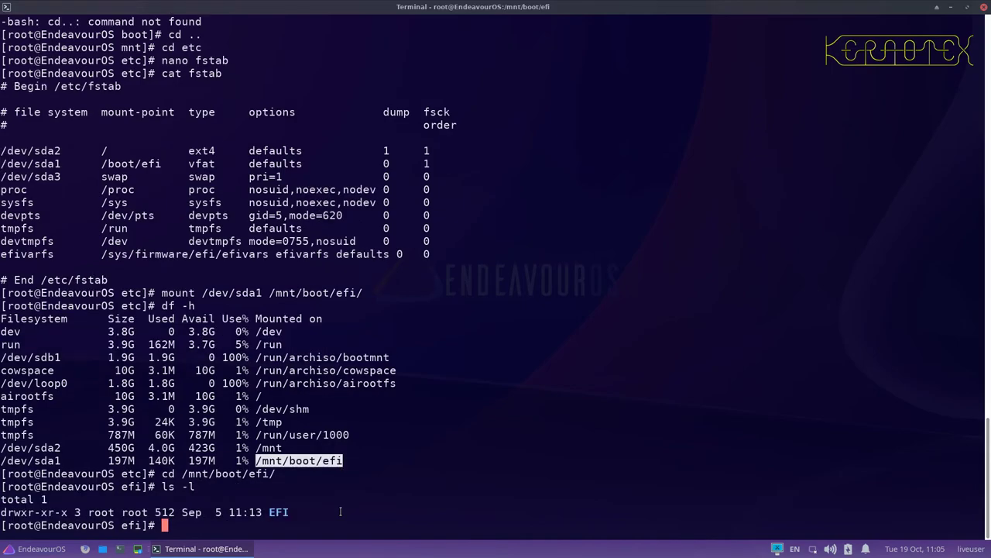
type("cd EFI")
key("Return")
type("ls -l")
key("Return")
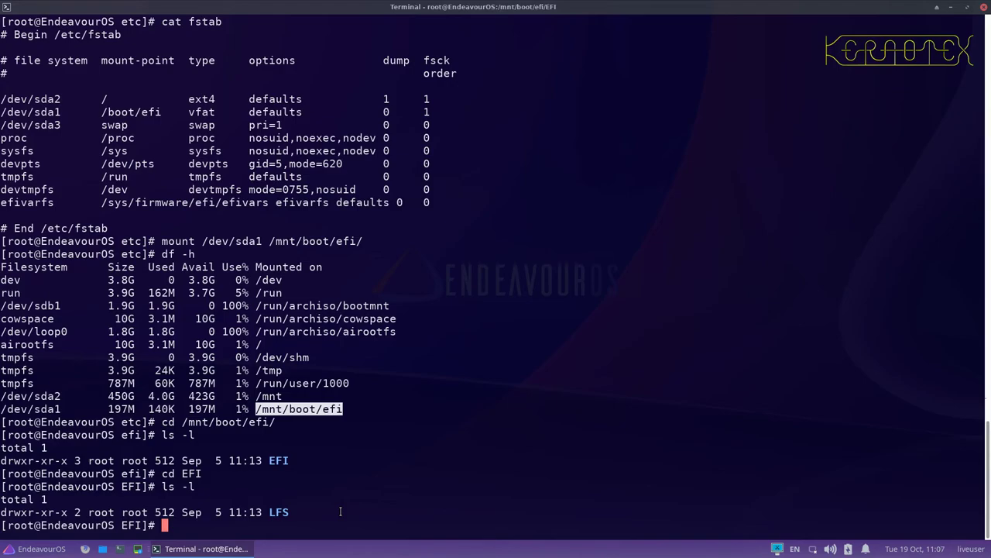
List all entries in EFI, showing only the LFS subfolder, then return to /mnt/boot/efi and list it
type("ls -la")
key("Return")
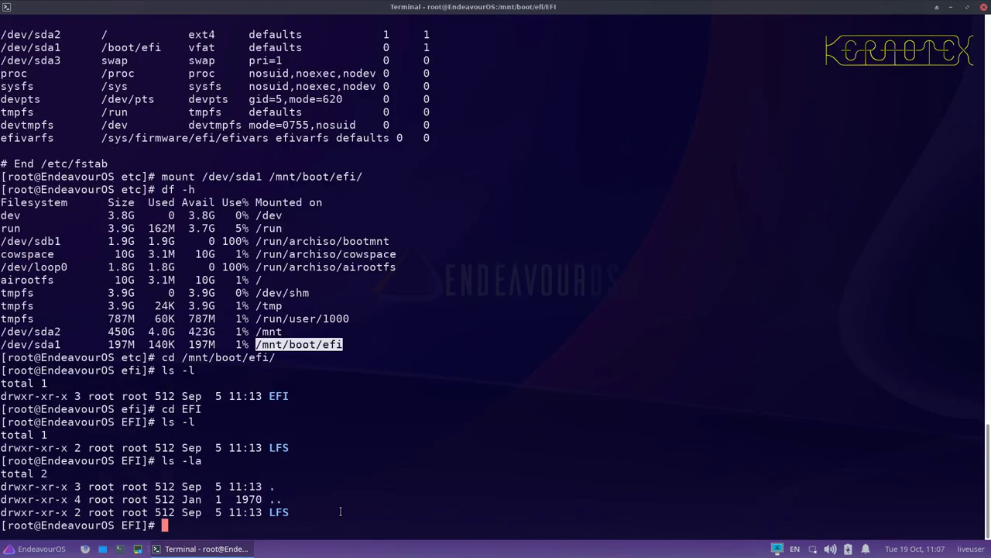
type("cds ..")
key("Return")
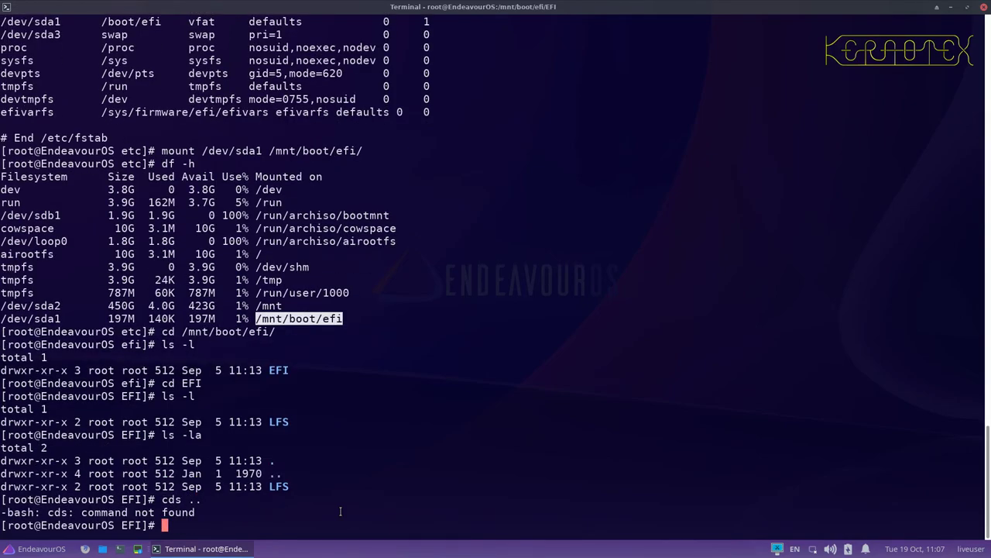
type("cd ..")
key("Return")
type("ls -l")
key("Return")
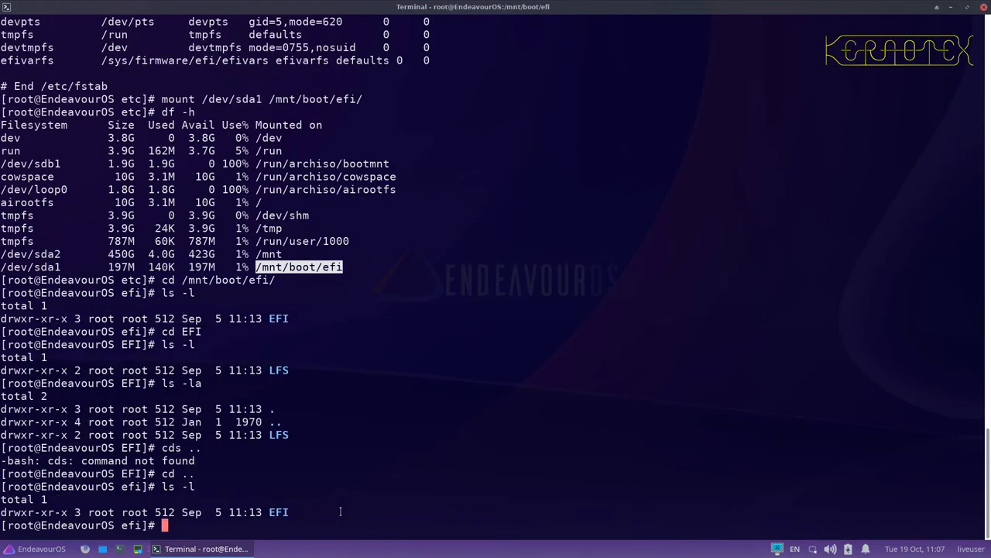
List hidden entries at the EFI root, enter .fseventsd, and list its three files with ls -la
type("ls -la")
key("Return")
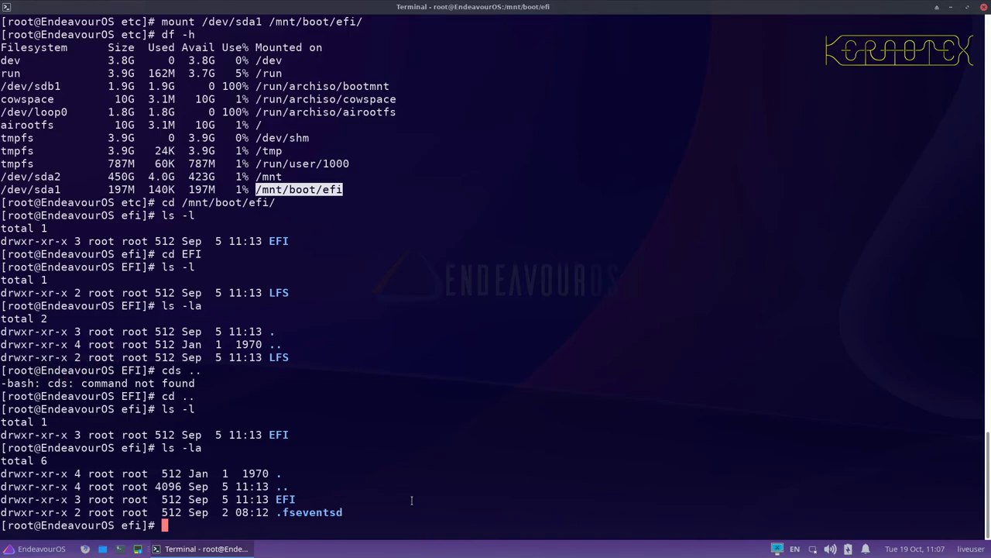
type("cd .f")
key("Tab")
key("Return")
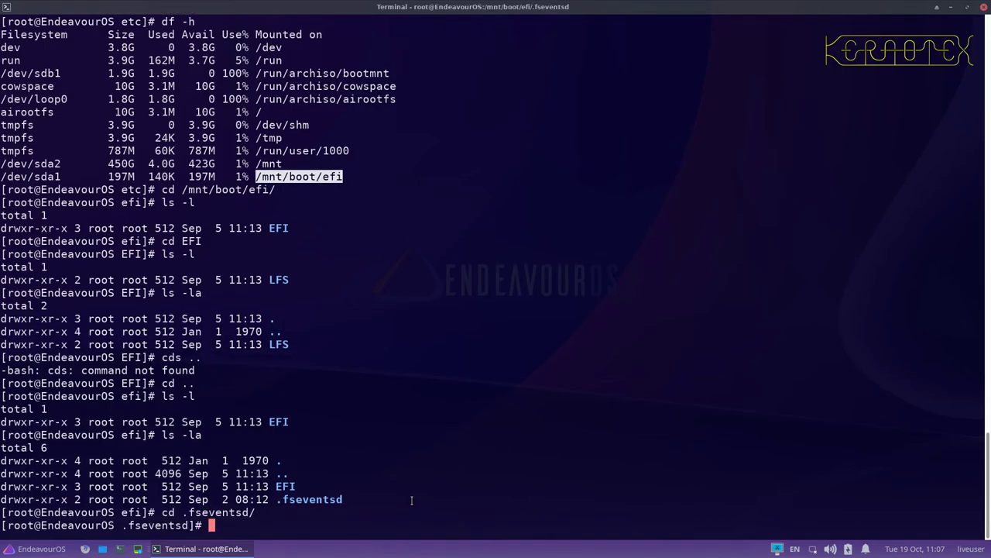
type("ls -la")
key("Return")
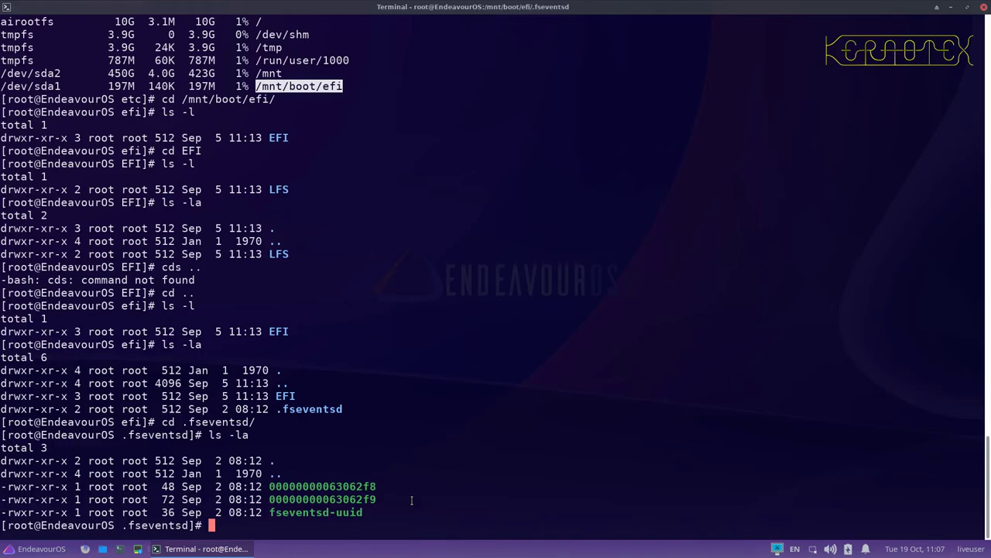
type("less")
type("00")
key("Tab")
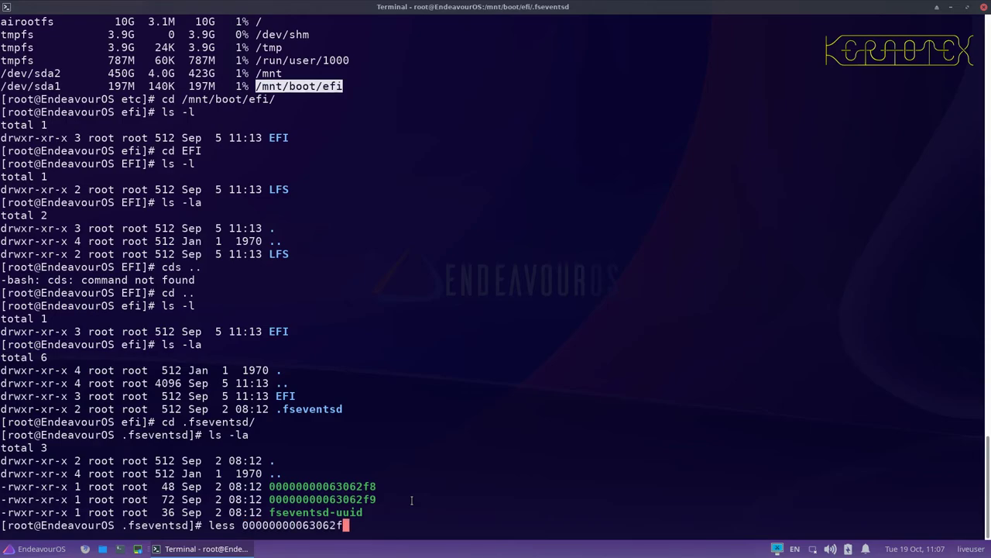
type("8")
key("Return")
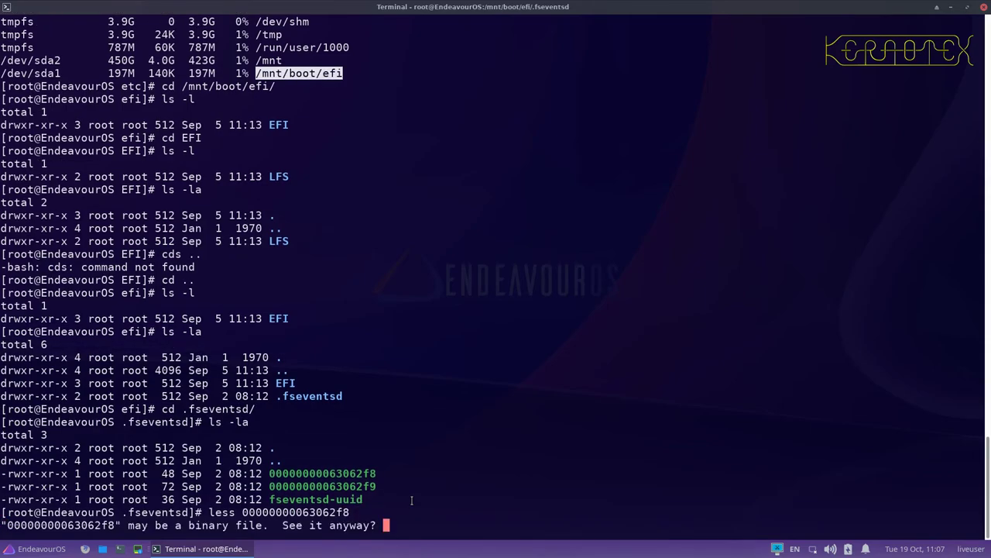
key("y")
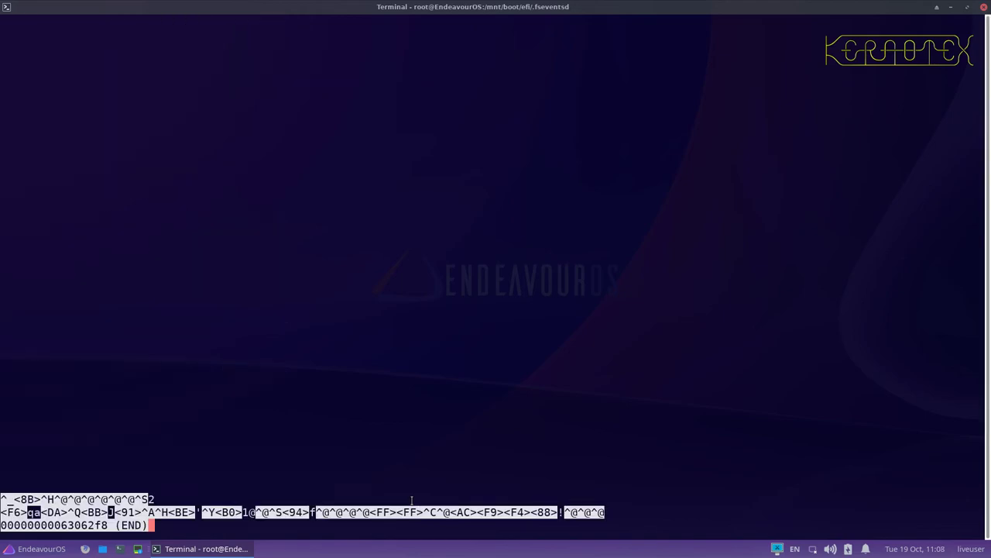
key("q")
key("Up")
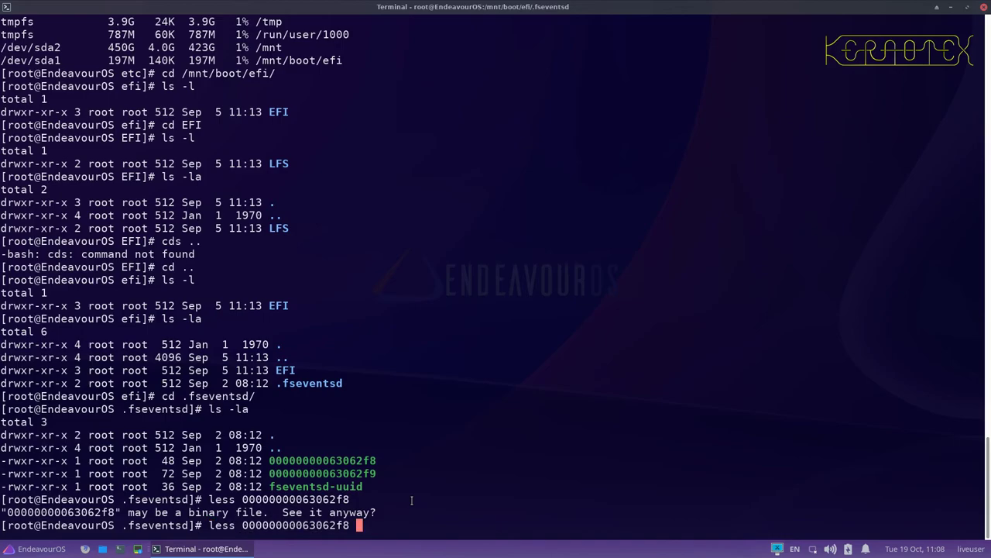
key("BackSpace")
type("9")
key("Return")
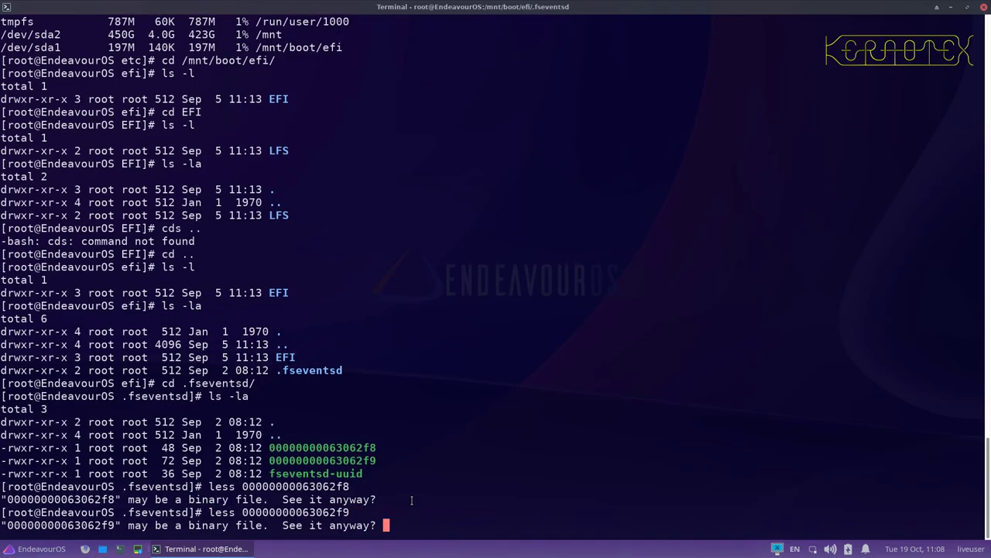
key("y")
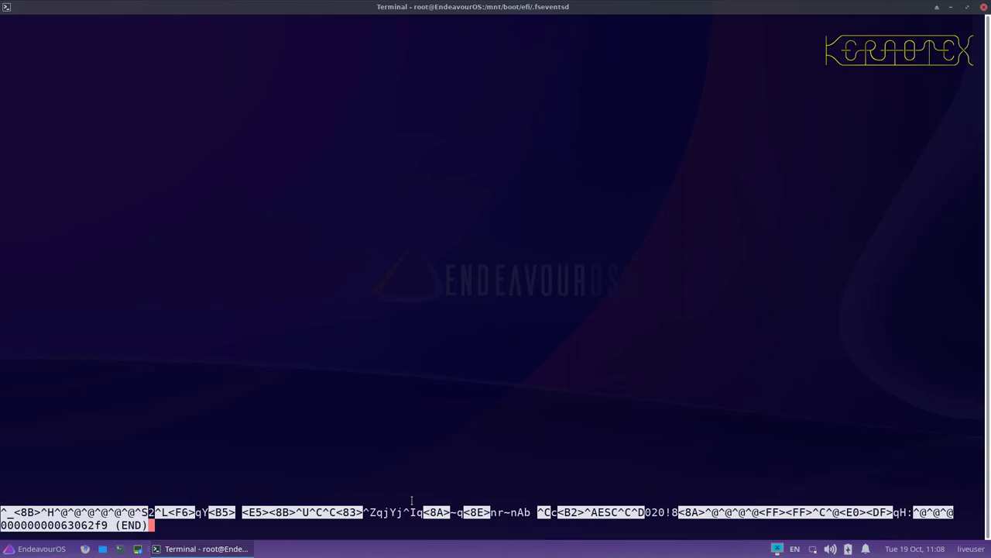
key("q")
View fseventsd-uuid in less to read its single UUID line
key("Up")
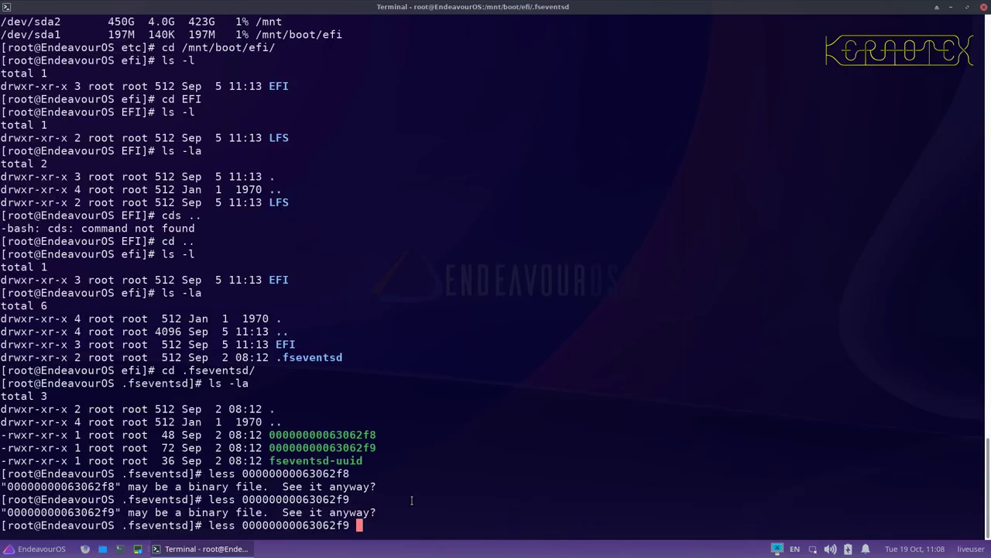
key("BackSpace")
key("BackSpace")
key("BackSpace")
key("BackSpace")
key("BackSpace")
key("BackSpace")
key("BackSpace")
key("BackSpace")
key("BackSpace")
key("BackSpace")
key("BackSpace")
key("BackSpace")
key("BackSpace")
key("BackSpace")
key("BackSpace")
key("BackSpace")
type("fseventsd-uuid")
key("Return")
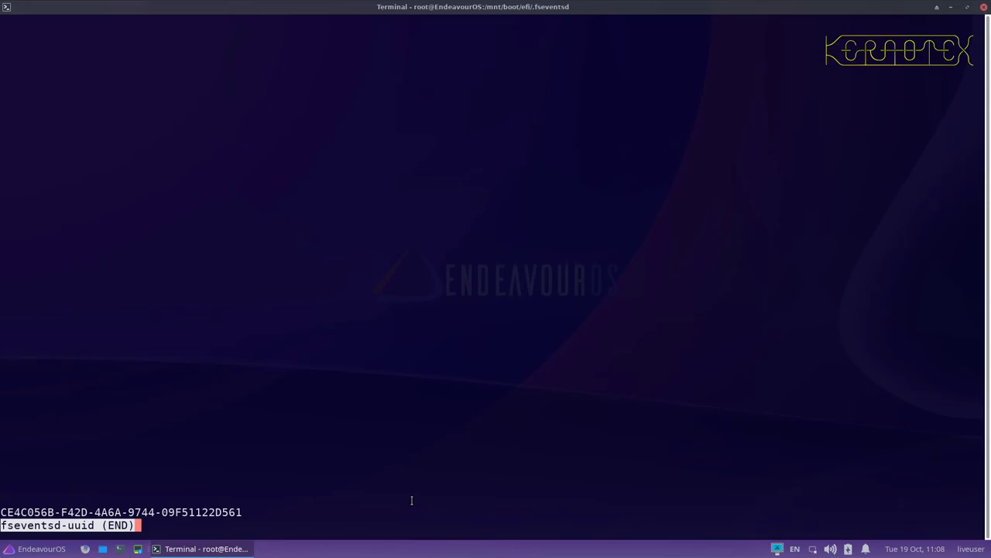
key("q")
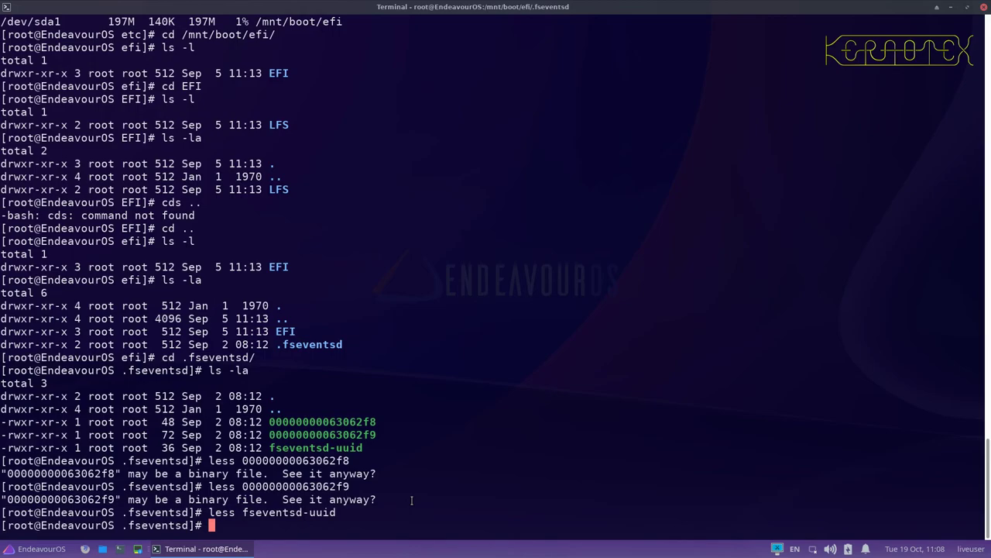
List UUIDs of all /dev/sda partitions with blkid, then recheck the fseventsd-uuid file
type("blk")
key("Tab")
key("Tab")
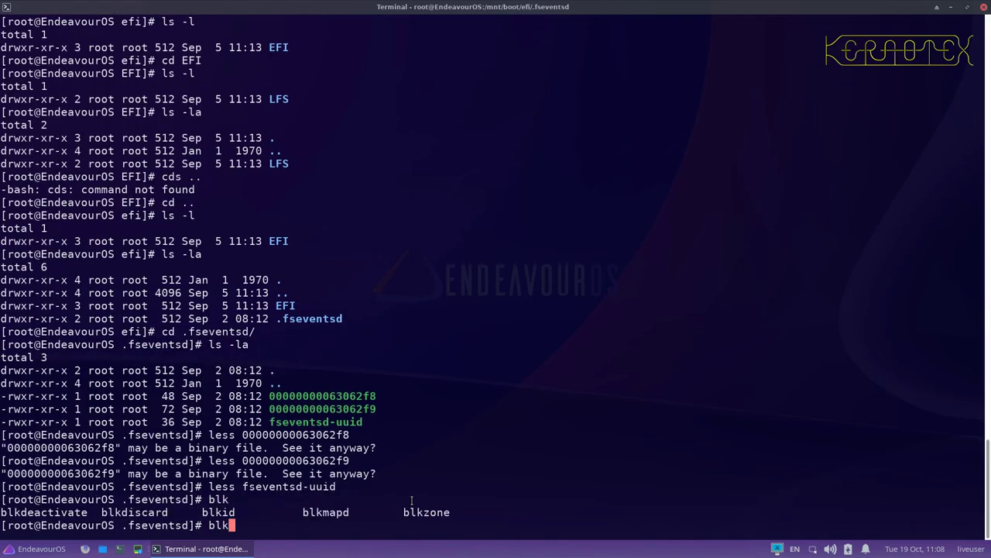
type("id /dev/sda*")
key("Return")
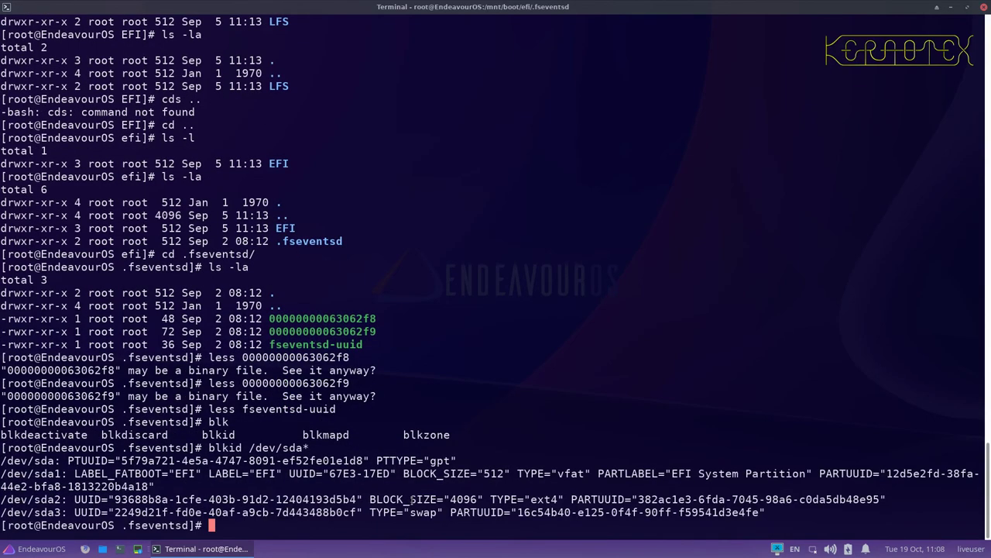
key("Up")
key("Up")
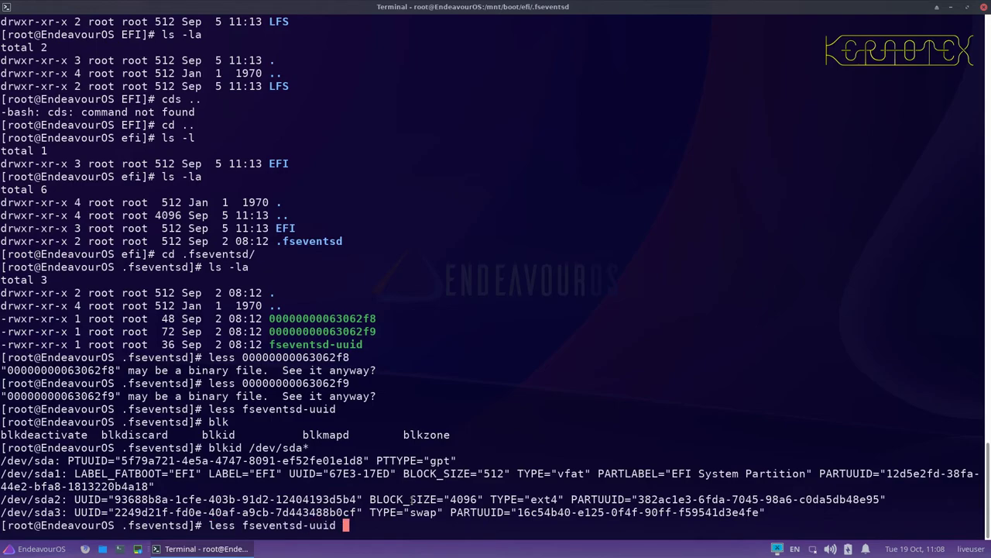
key("Return")
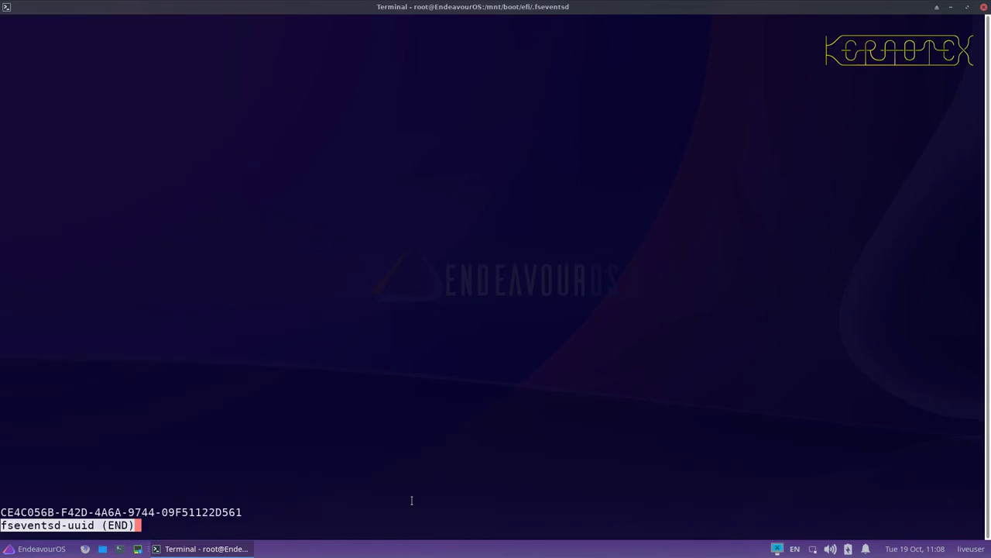
key("q")
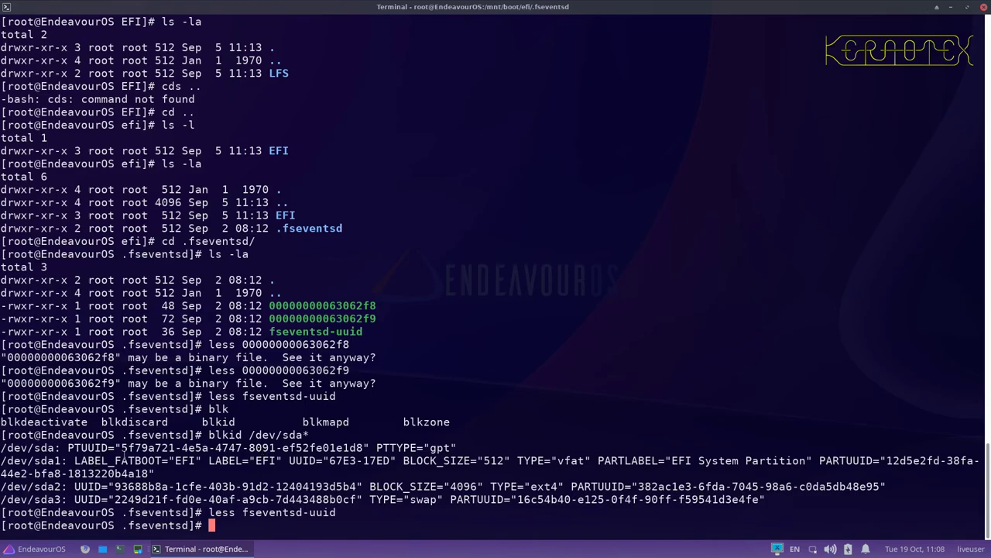
Filter the blkid /dev/sda* output with grep for 'C$', then 'C4', then 'C'
key("Up")
key("Up")
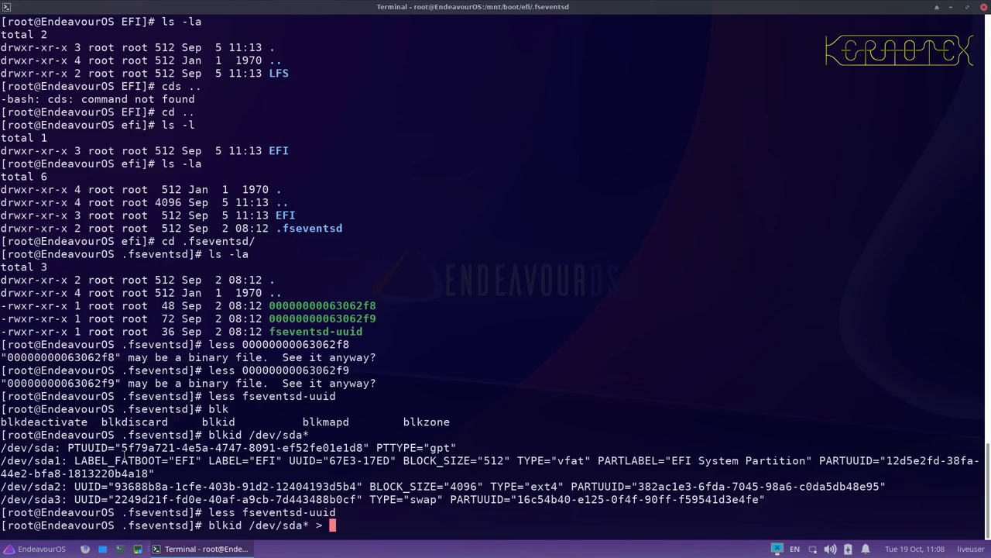
type("| grep C$")
key("Return")
key("Up")
key("BackSpace")
type("4")
key("Return")
key("Up")
key("BackSpace")
key("Return")
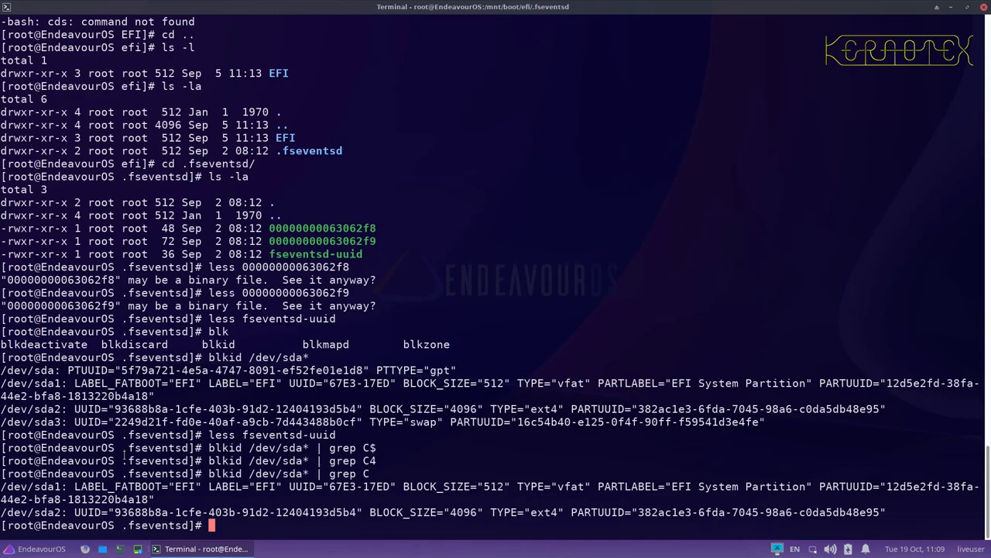
List the .fseventsd files again, then move up to /mnt/boot/efi and list its contents
type("ls -l")
key("Return")
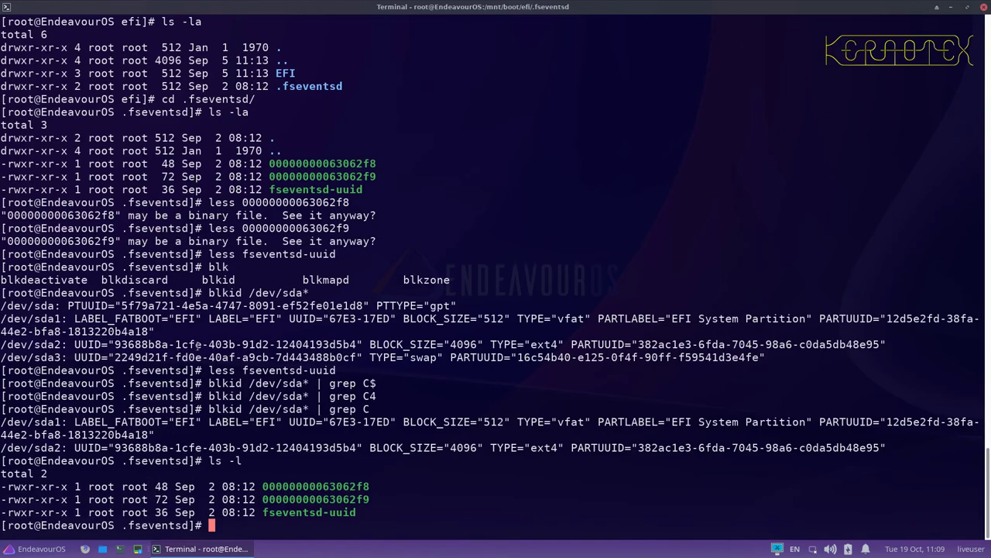
type("cd ..")
key("Return")
type("ls -l")
key("Return")
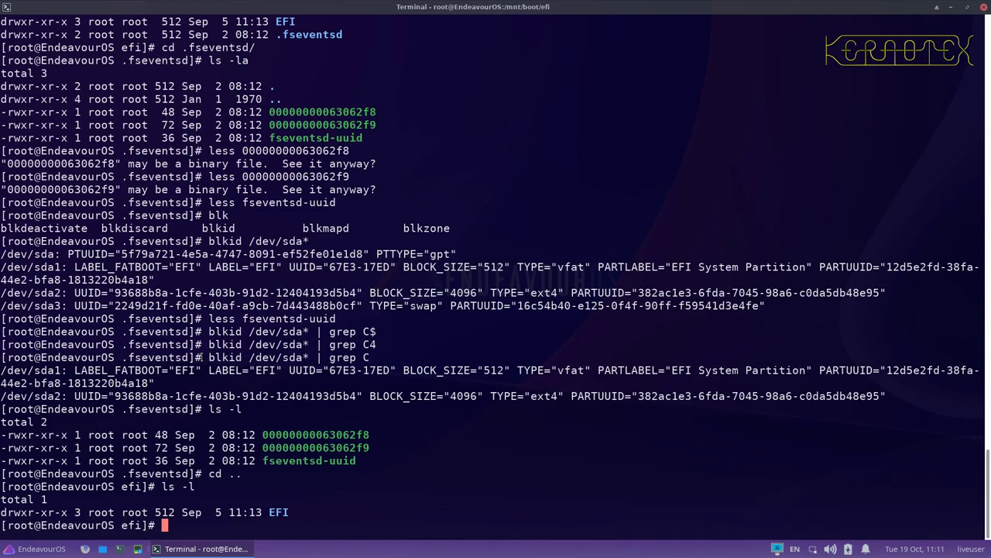
Enter the 'shutdown -h now' command at the root prompt
type("shutdown -h now")
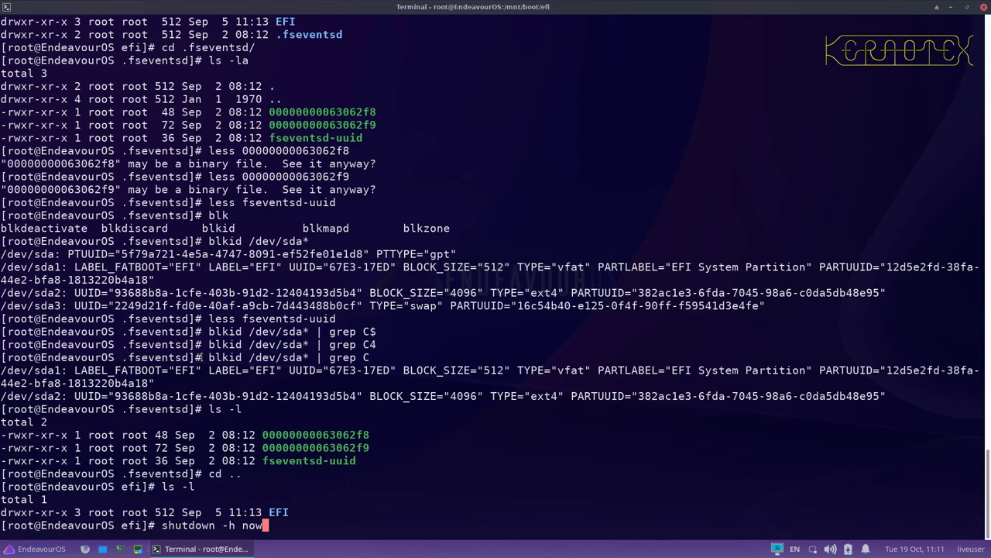